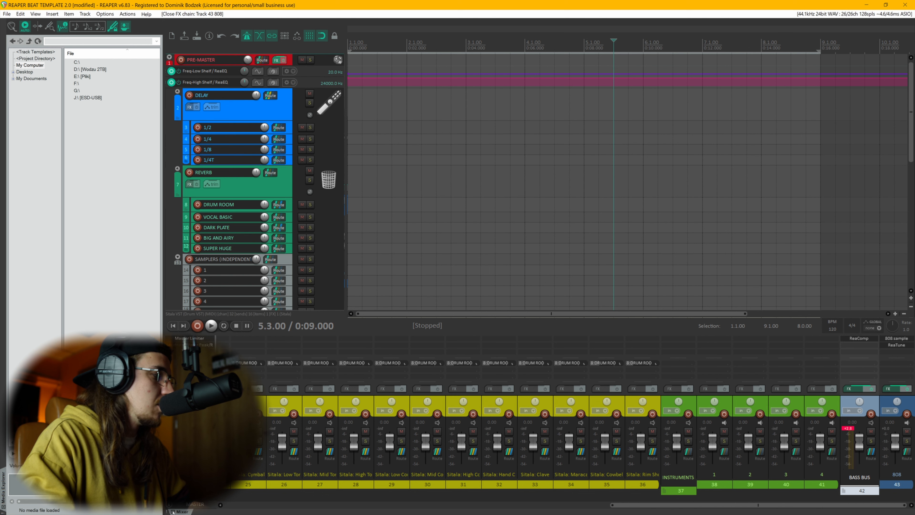
Step: Toggle the mixer between hidden and shown several times, leaving it displayed
key("ctrl+m")
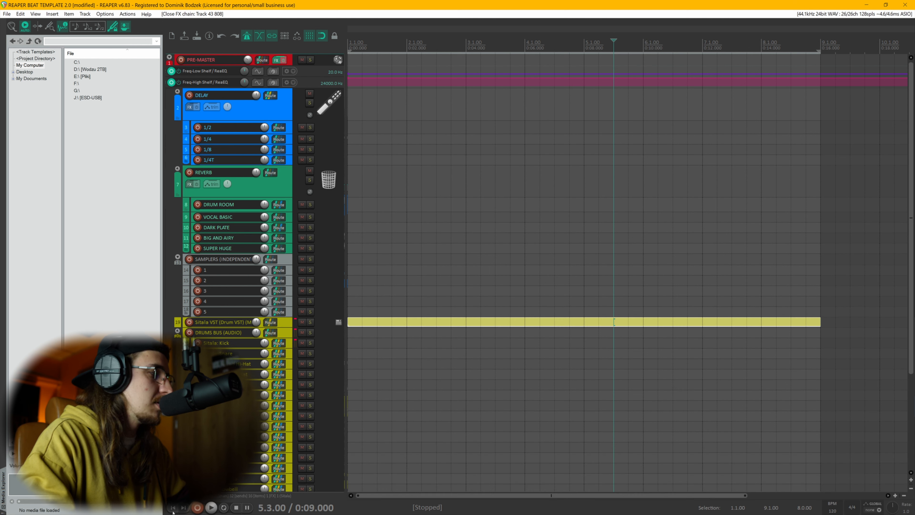
left_click(35, 14)
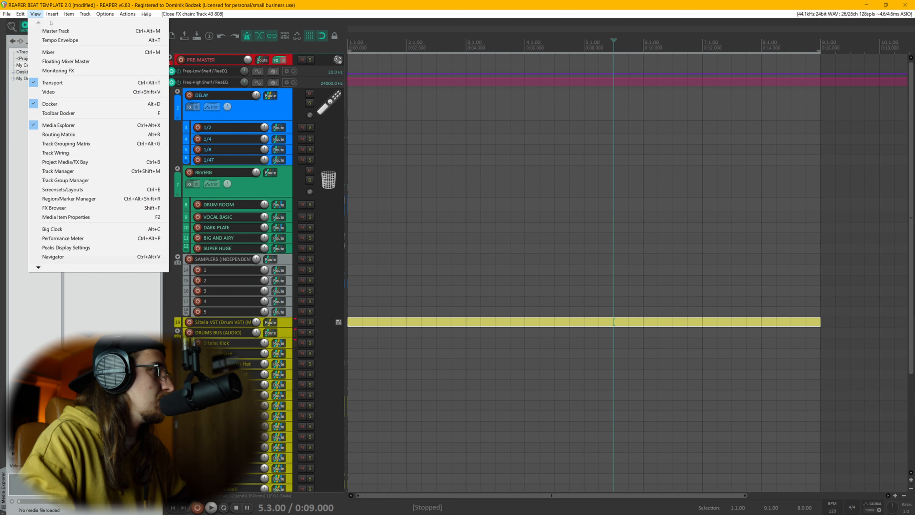
left_click(68, 53)
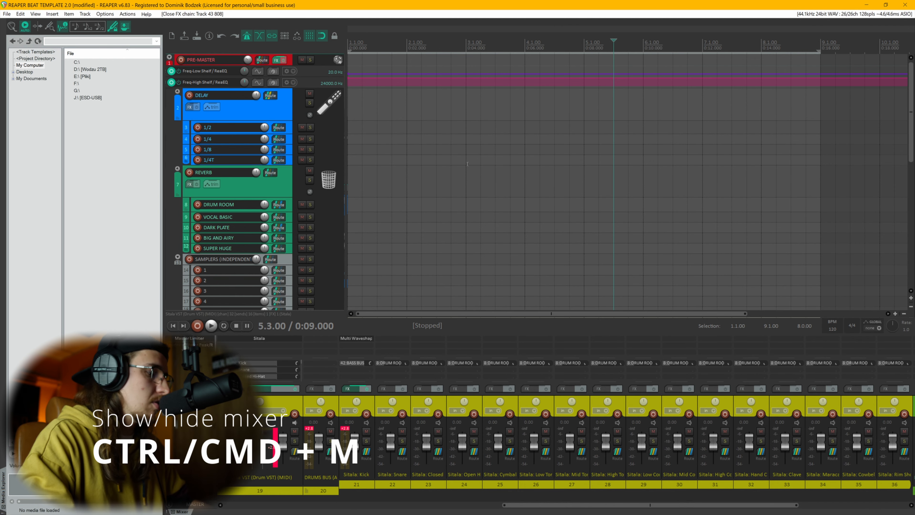
key("ctrl+m")
key("ctrl+m")
key("ctrl+m")
key("ctrl+m")
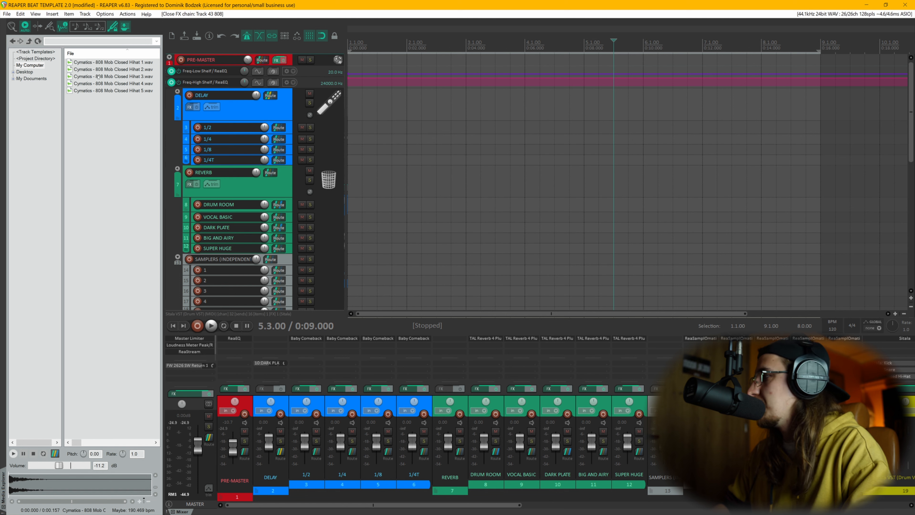
Step: Audition the Cymatics 808 Mob closed hi-hat samples one after another in the Media Explorer
key("Down")
key("Down")
key("Down")
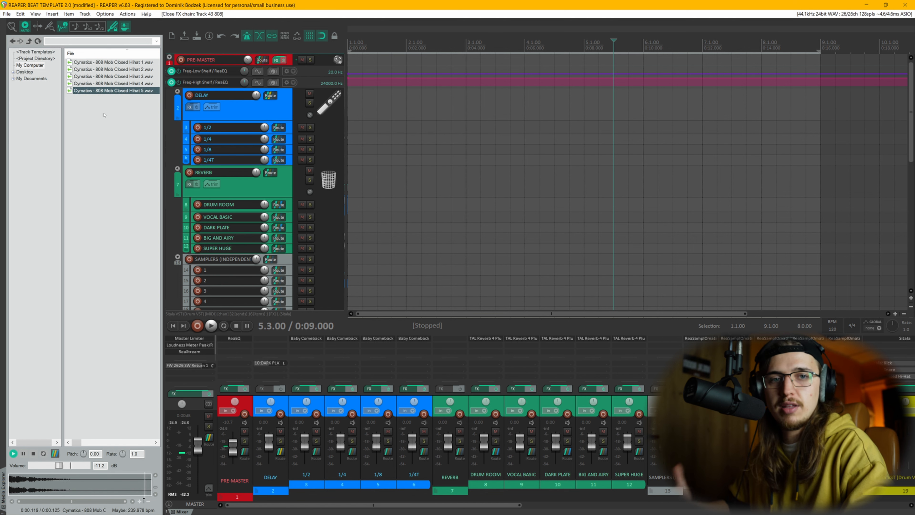
Step: Try placing the Cymatics 808 Mob Closed Hihat 5 sample on the DELAY track at bar 3, and delete it again
left_click_drag(108, 90, 468, 101)
scroll(470, 104, "up", 8)
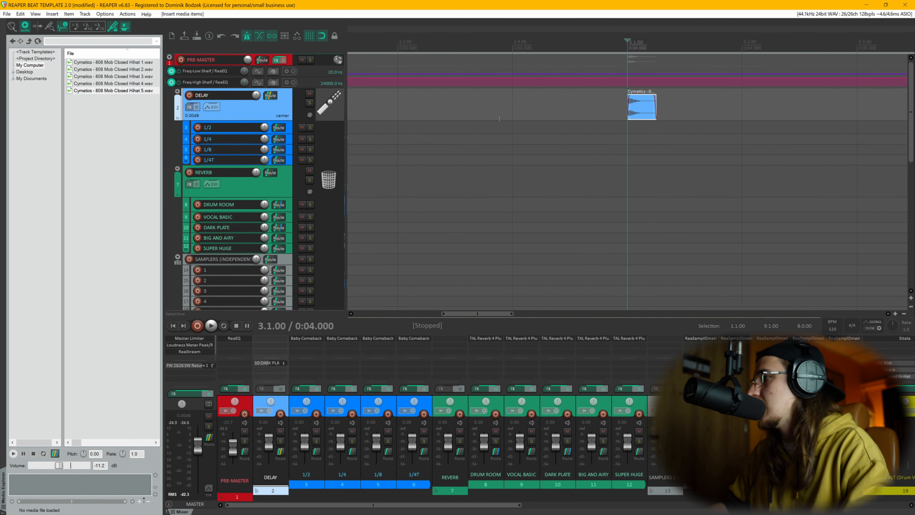
key("Delete")
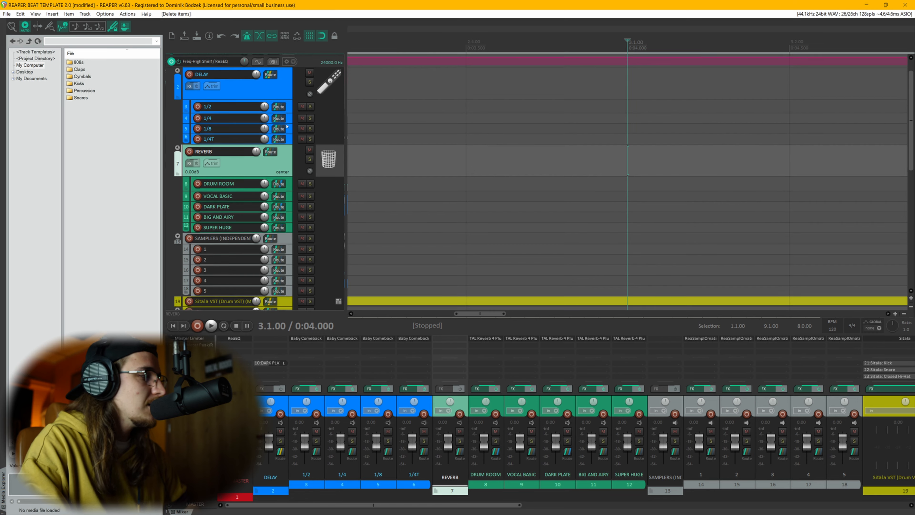
Step: Select the drum MIDI item on the Sitala VST track and enlarge that track's height
scroll(287, 121, "down", 5)
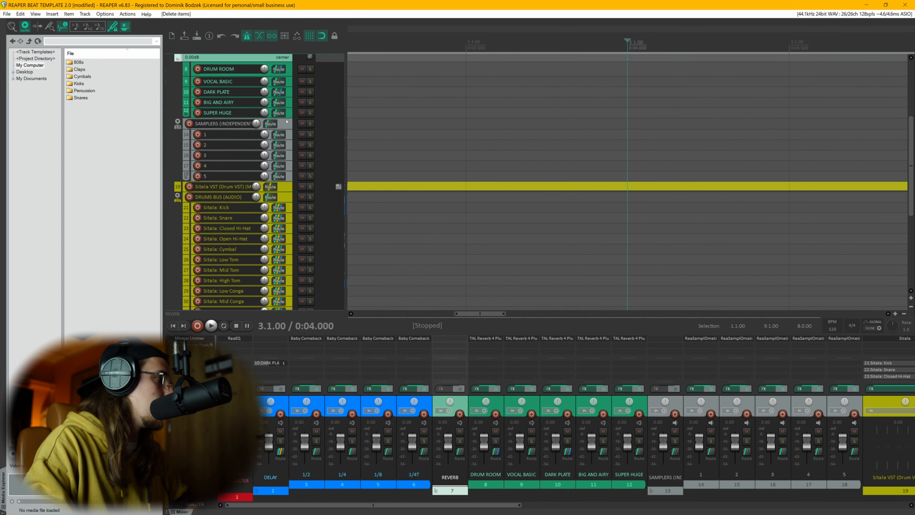
scroll(482, 130, "down", 6)
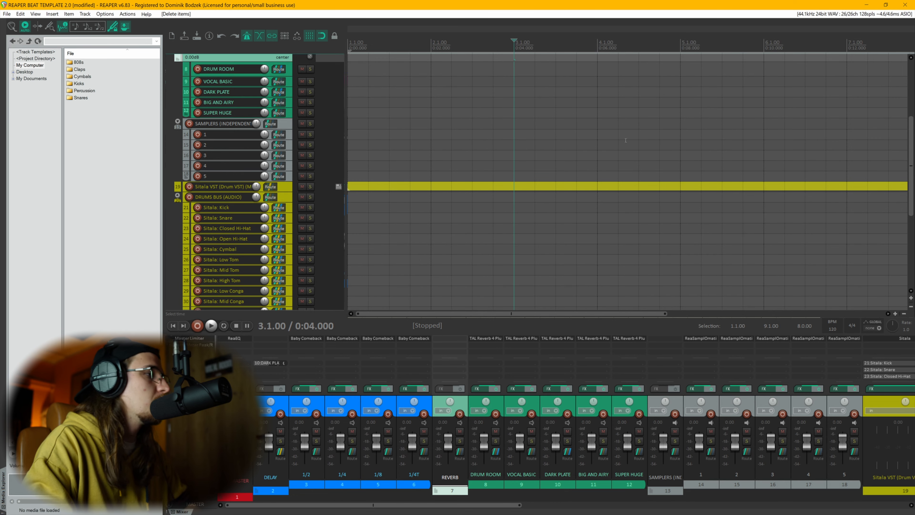
left_click(436, 186)
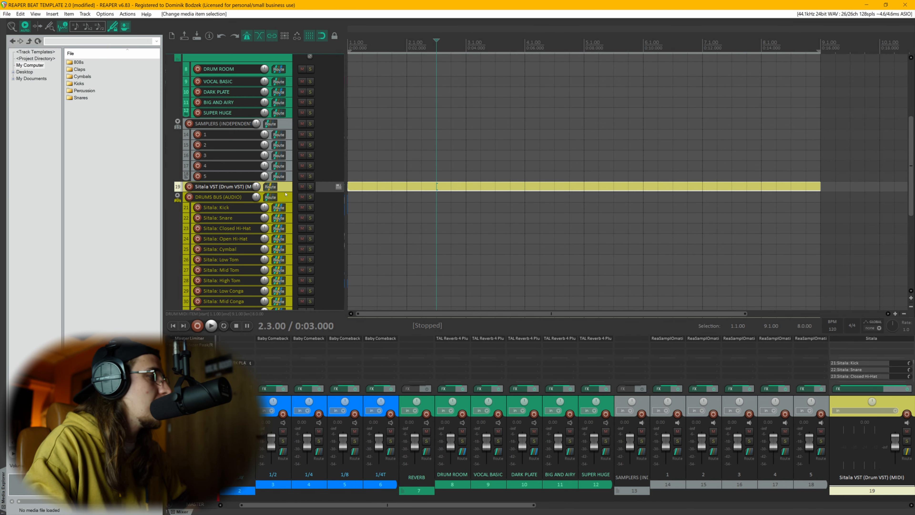
left_click_drag(287, 191, 287, 250)
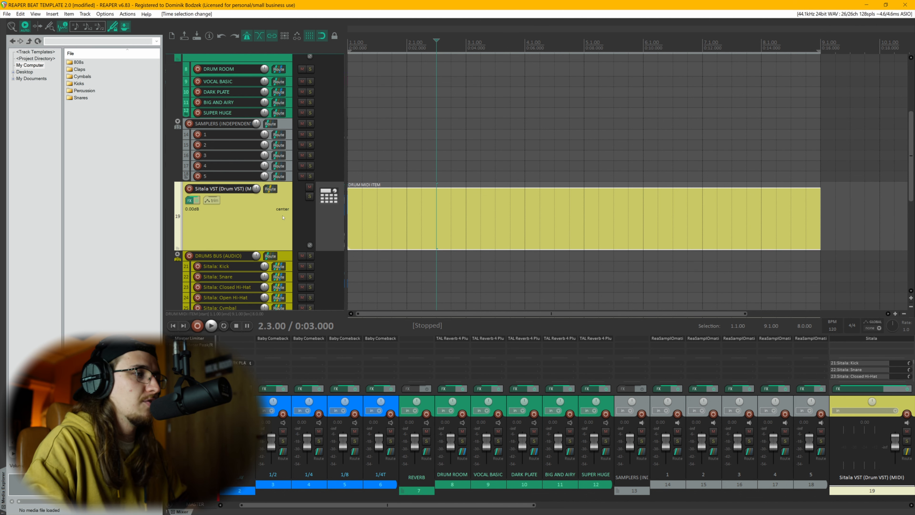
Step: Try to extend the drum MIDI item and the time selection to bar 17, and undo both changes
scroll(479, 217, "down", 3)
left_click_drag(469, 215, 589, 215)
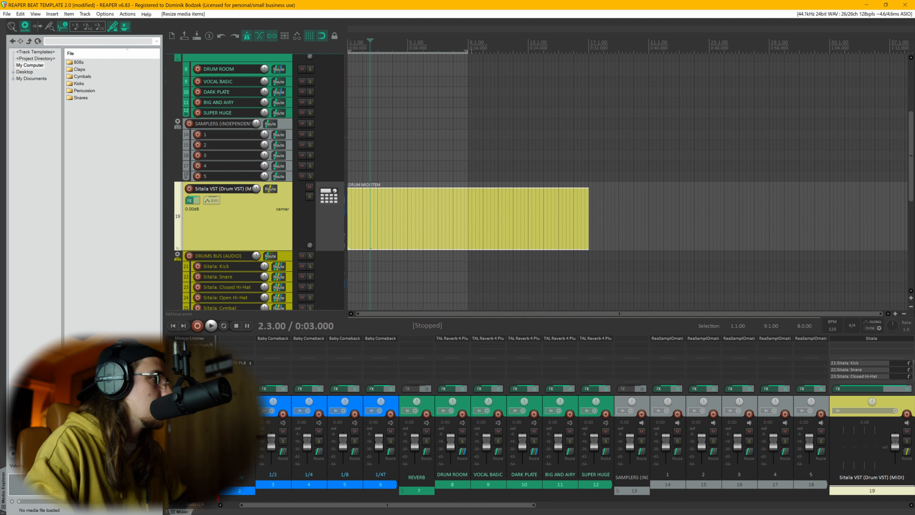
left_click_drag(467, 52, 590, 54)
key("ctrl+z")
key("ctrl+z")
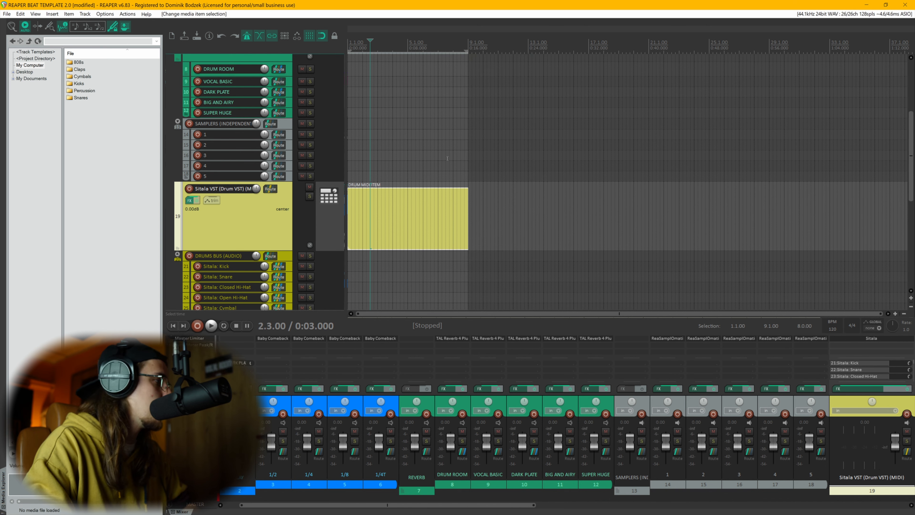
Step: Open the drum MIDI item in the MIDI editor and audition the Kick, Snare and Closed Hi-Hat keys
scroll(448, 158, "up", 5)
scroll(448, 158, "down", 2)
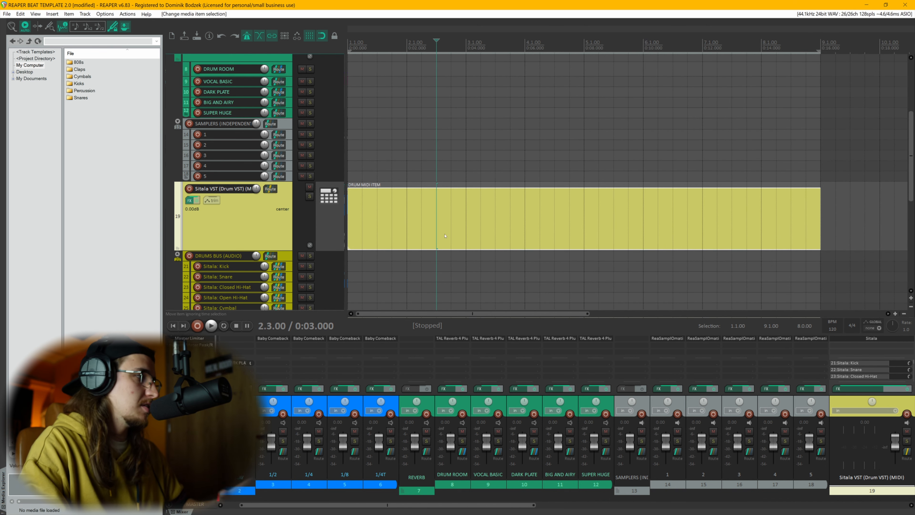
double_click(457, 217)
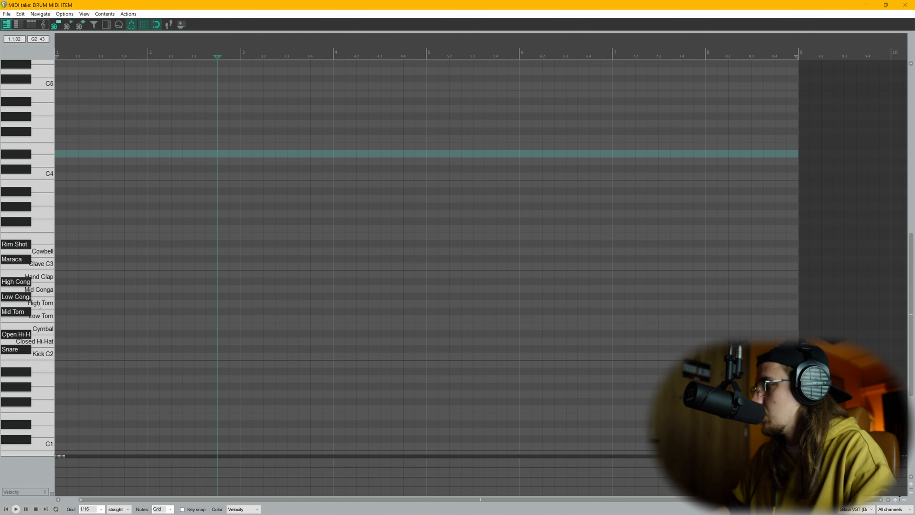
left_click(42, 355)
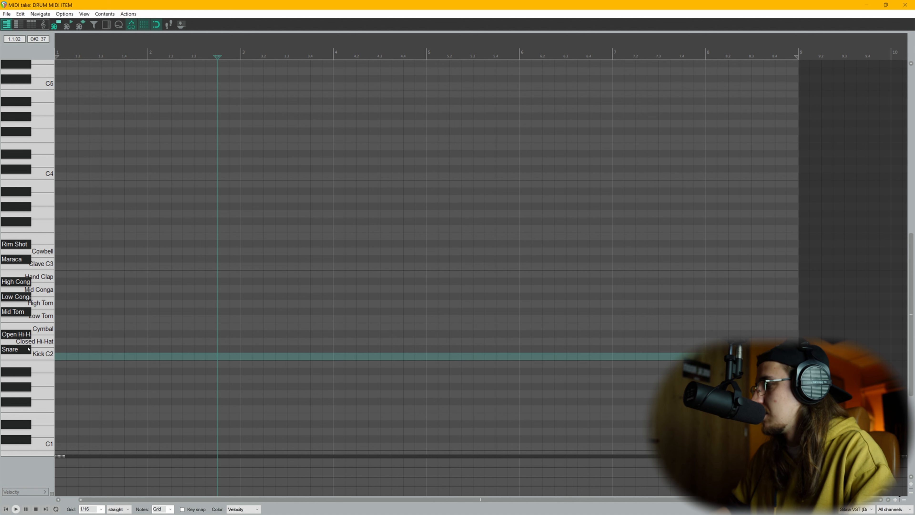
left_click(34, 346)
left_click(34, 341)
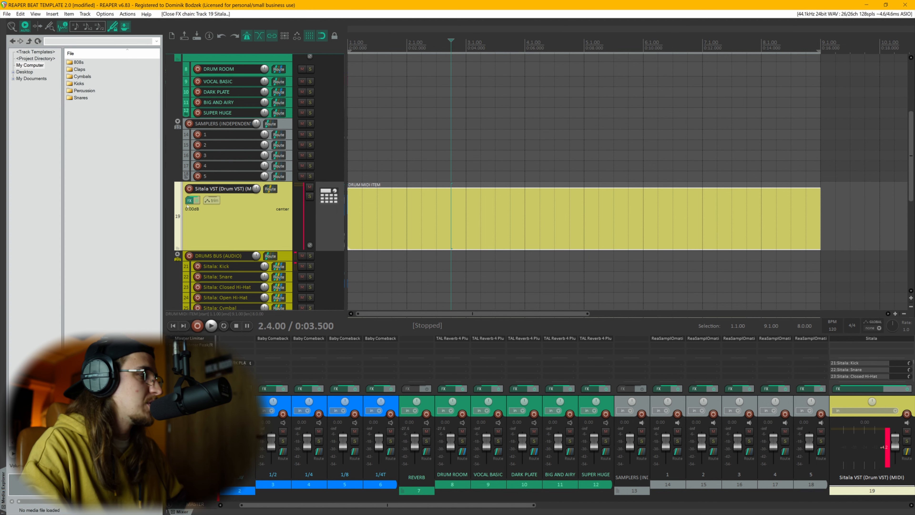
Step: Open the Sitala plugin on the drum MIDI track and audition its Snare, Closed Hi-Hat, Open Hi-Hat and Cymbal pads
left_click(189, 201)
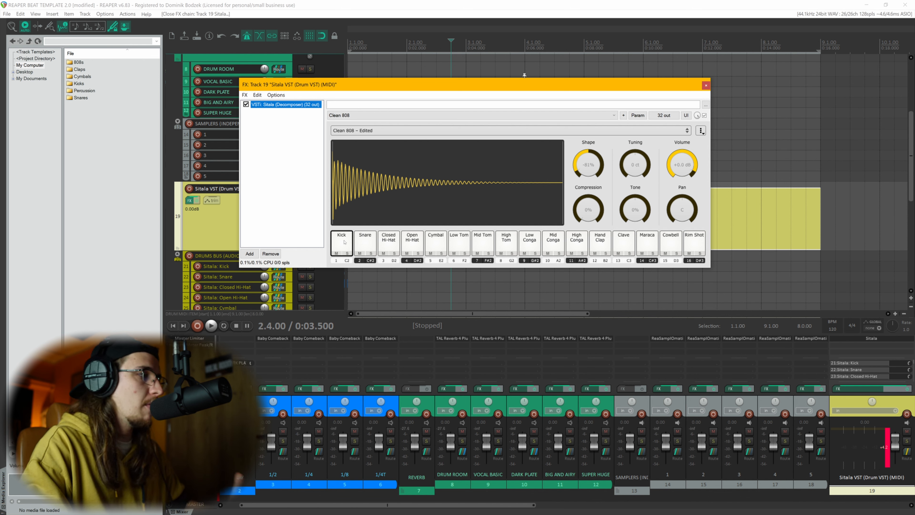
left_click(365, 244)
left_click(389, 244)
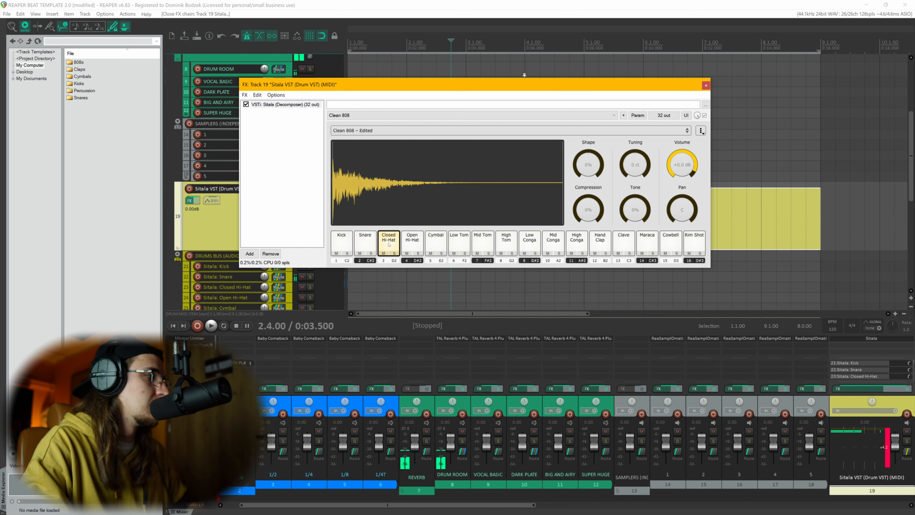
left_click(412, 245)
left_click(438, 245)
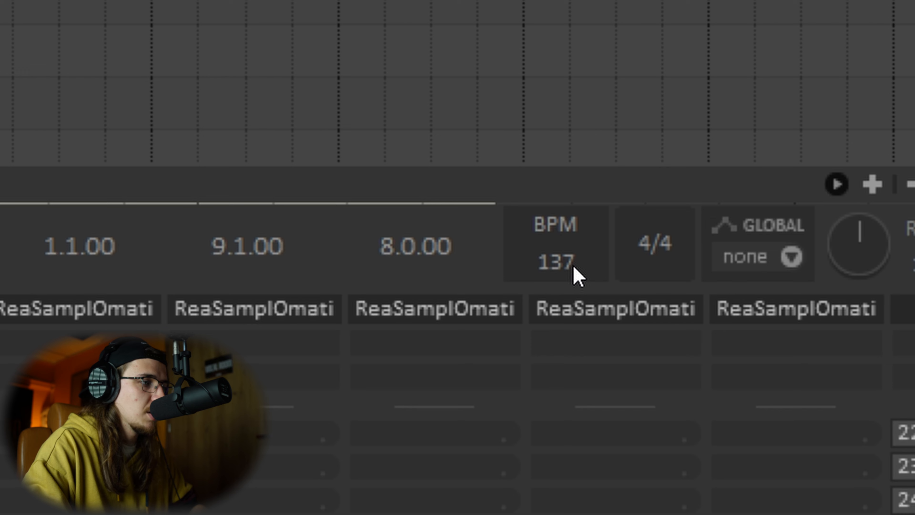
Step: Raise the project tempo to 140 BPM and briefly run playback
scroll(574, 267, "up", 3)
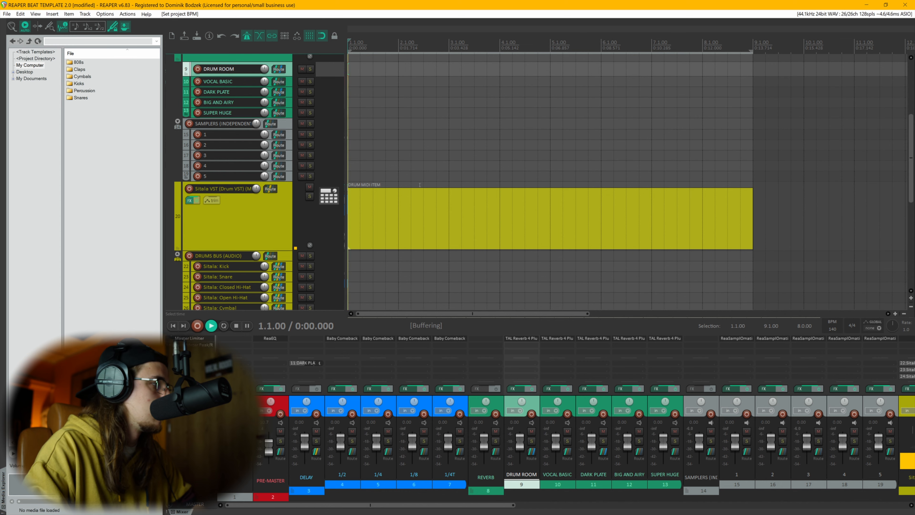
key("space")
key("space")
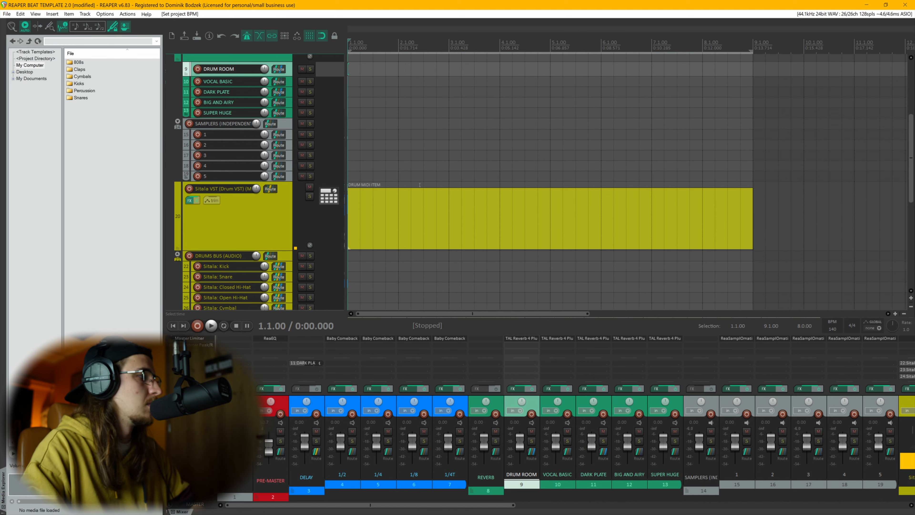
Step: Open the drum MIDI item for editing, enter kick notes on all four beats of bar 1, and play them
double_click(367, 219)
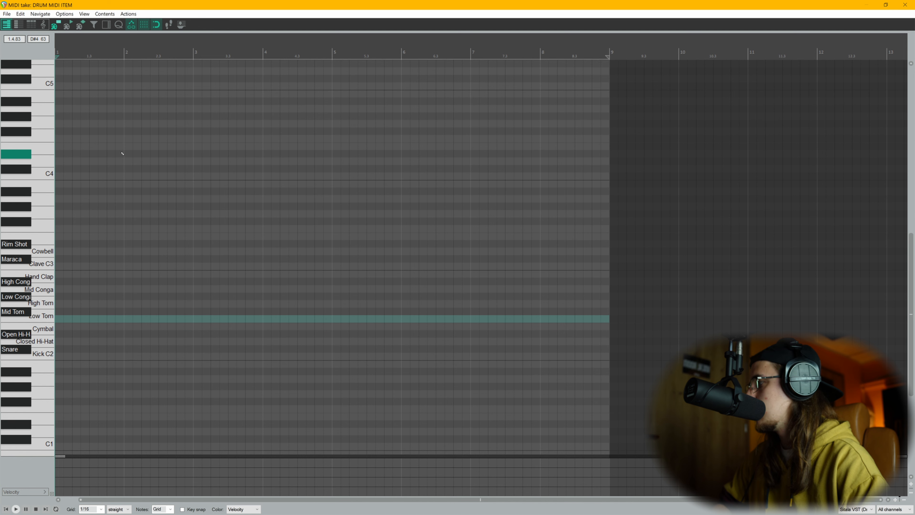
left_click(59, 356)
scroll(72, 359, "up", 4)
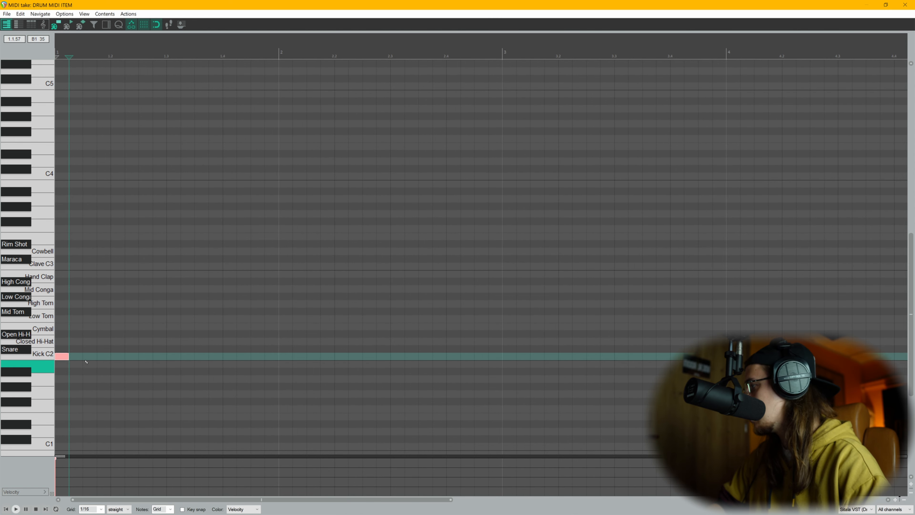
left_click(120, 359)
left_click(177, 357)
left_click(229, 357)
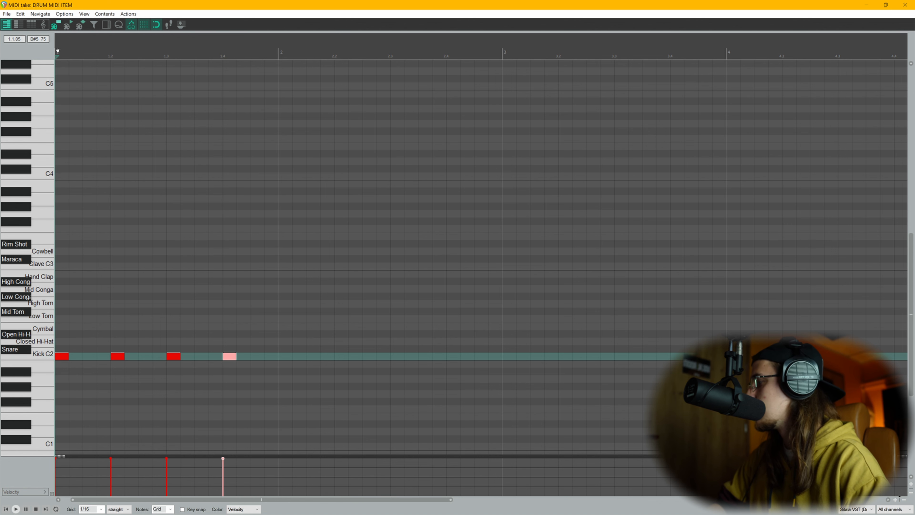
key("space")
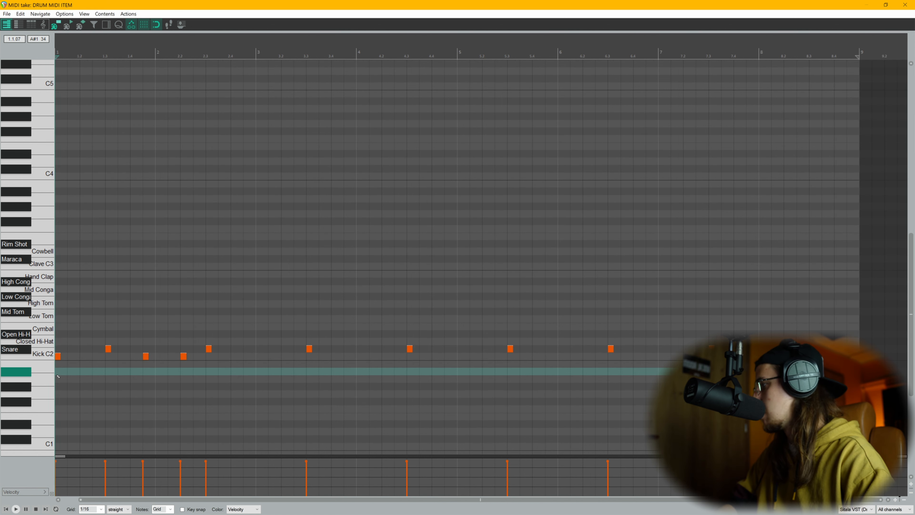
Step: Play the pattern and add kick notes at the start of bar 3, halfway through its beat 4, and at the start of bar 4
key("space")
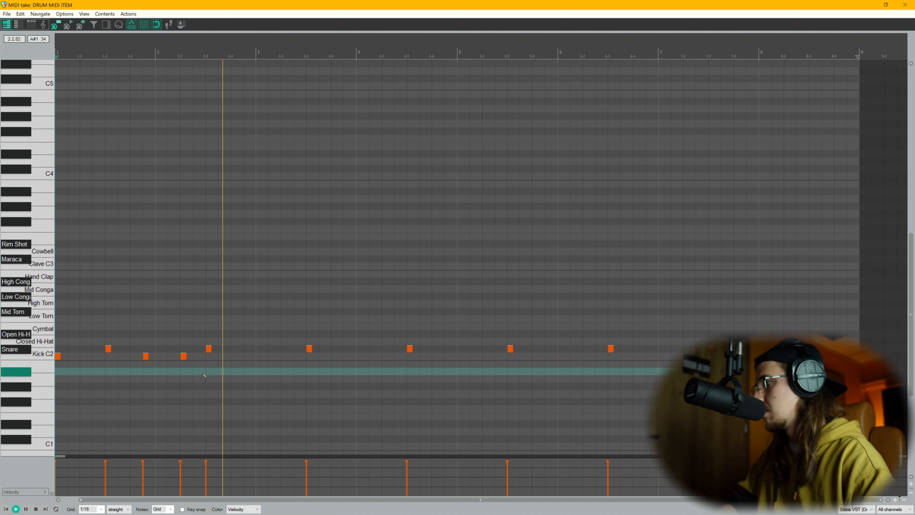
key("space")
left_click(258, 357)
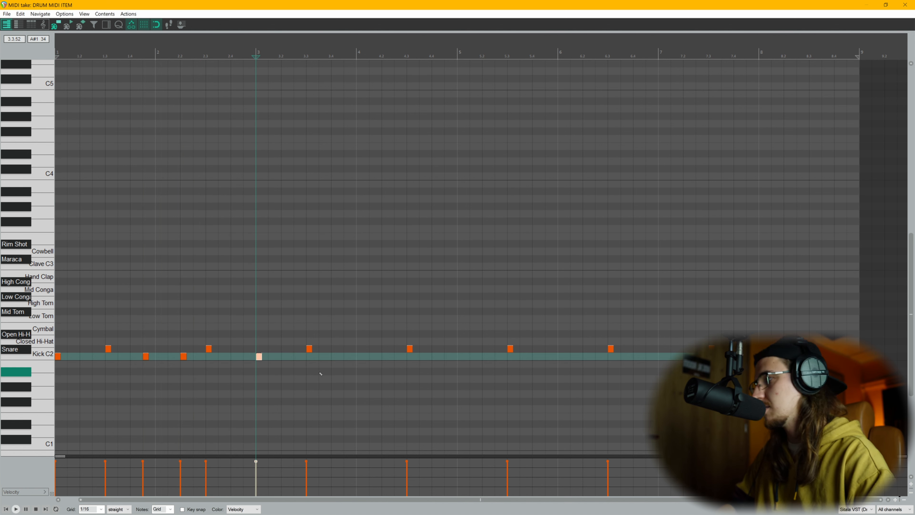
key("space")
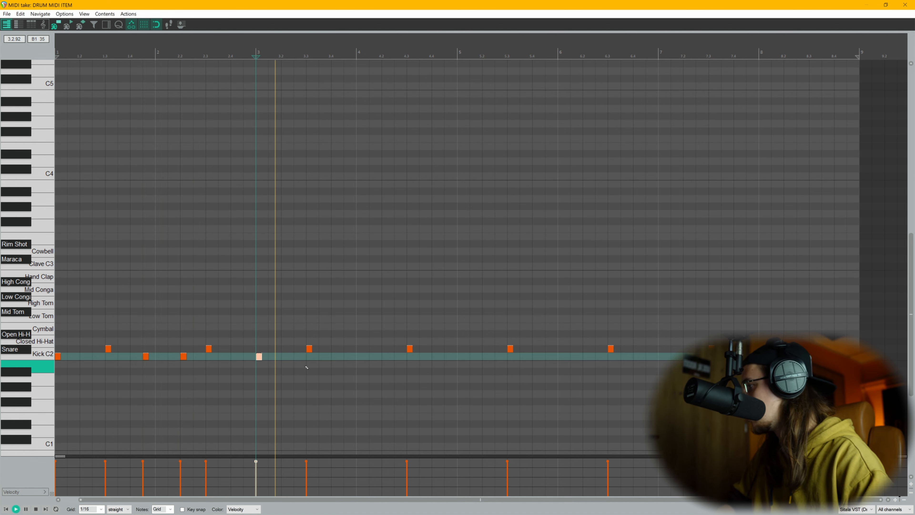
left_click(347, 356)
left_click(360, 356)
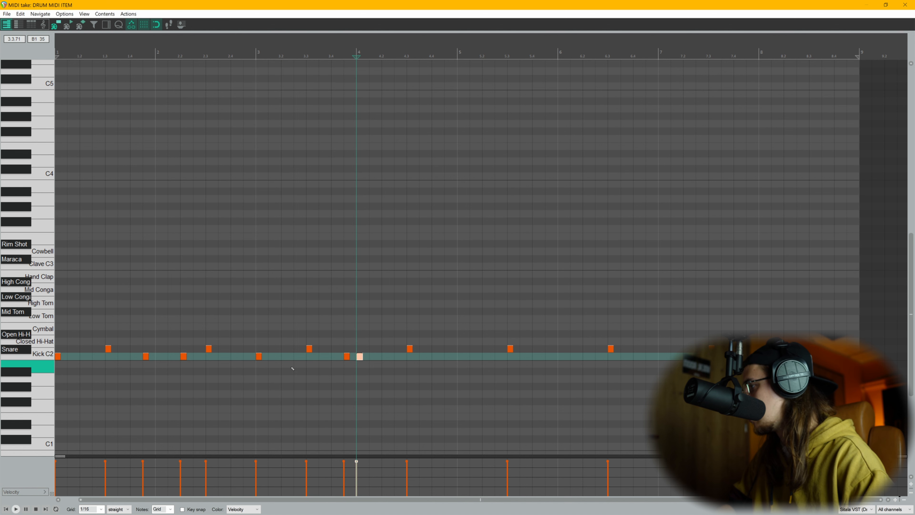
Step: Play back from bar 3 and add a kick note in bar 4 an eighth note before the snare
left_click(266, 374)
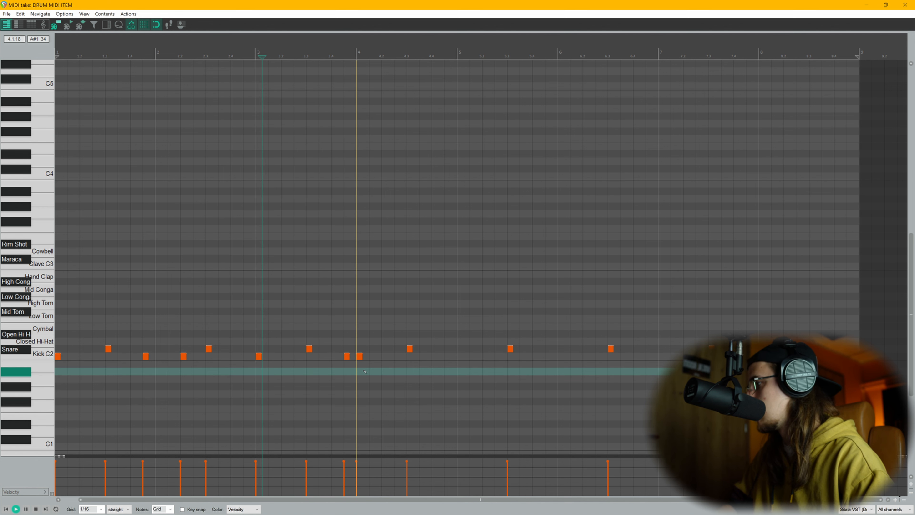
left_click(397, 357)
left_click(318, 375)
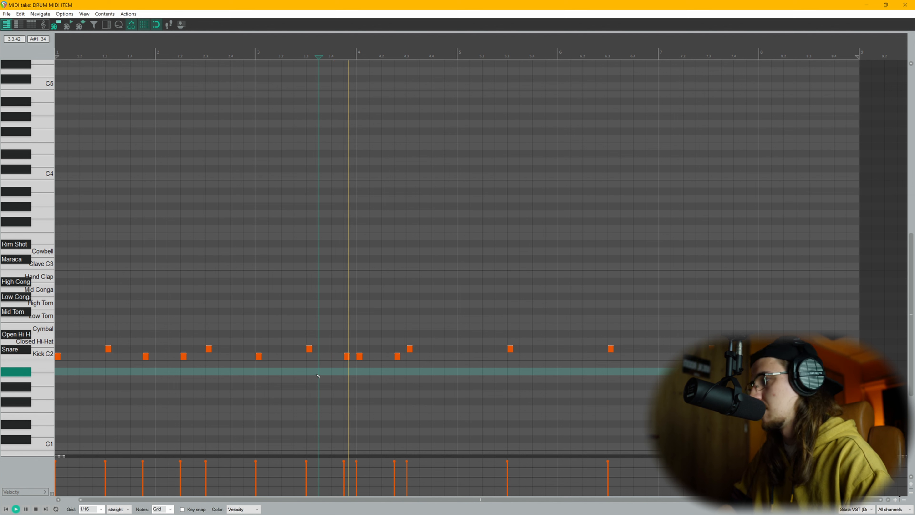
key("space")
Step: Duplicate the kick notes of bars 1 to 4 to the start of bar 5 and play from there
left_click_drag(440, 372, 42, 360)
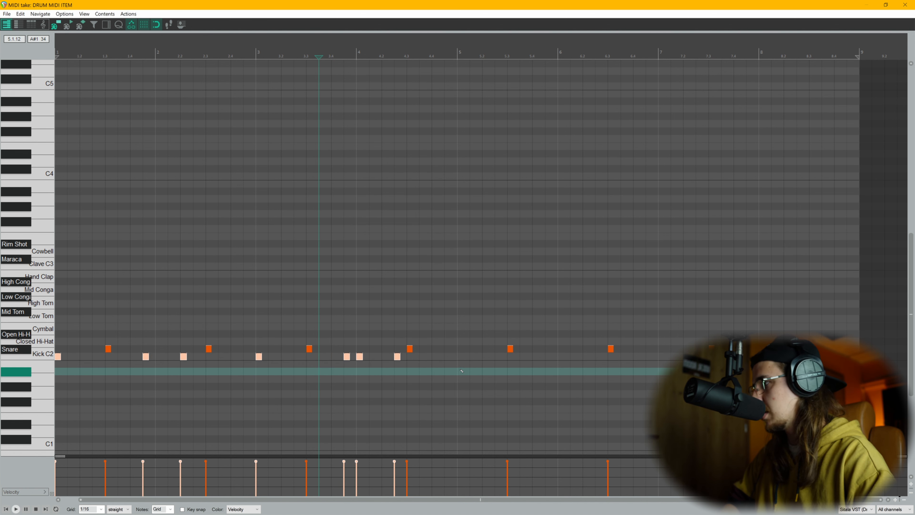
left_click(458, 361)
key("ctrl+v")
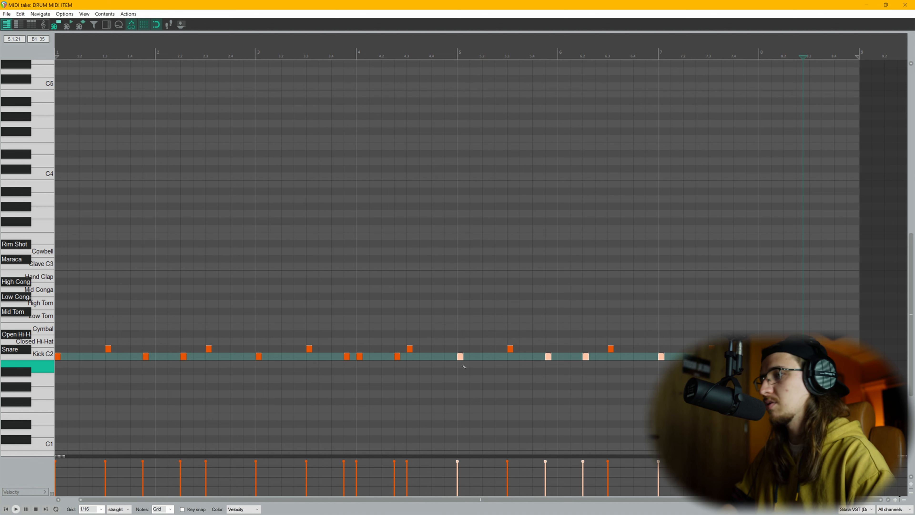
left_click(457, 377)
key("space")
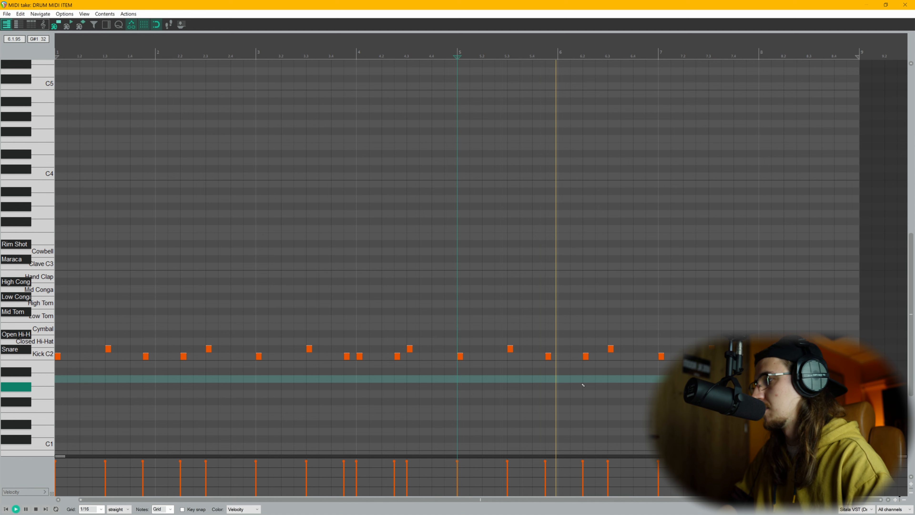
Step: Add a kick an eighth note after the snare in bar 6 and a snare on bar 8's last eighth, playing back each change
left_click(623, 356)
left_click(580, 375)
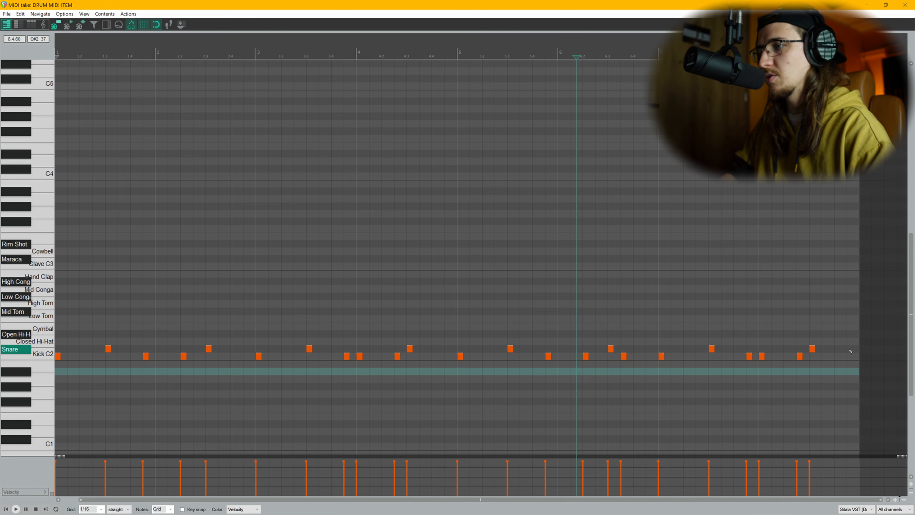
left_click(849, 349)
left_click(770, 381)
key("space")
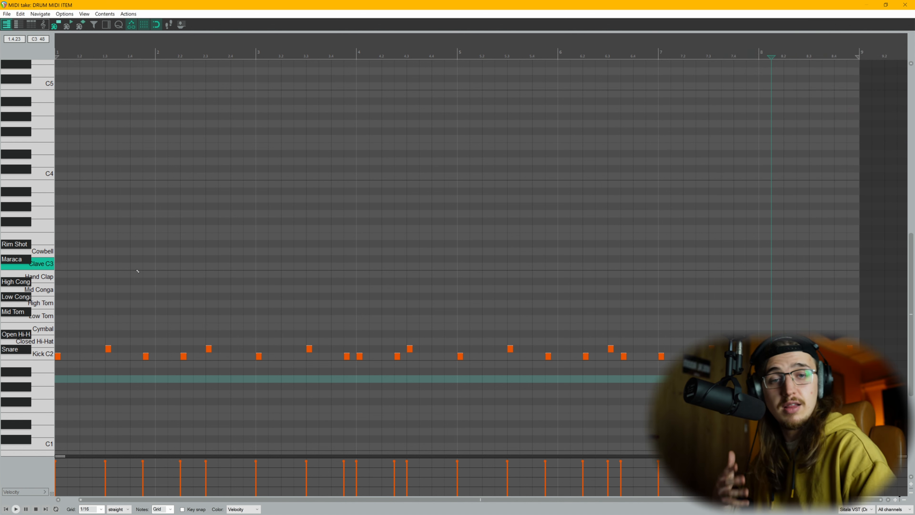
Step: Enter closed hi-hat notes on every eighth note of bar 1 and play them from the start
scroll(61, 341, "up", 3)
left_click_drag(60, 341, 229, 346)
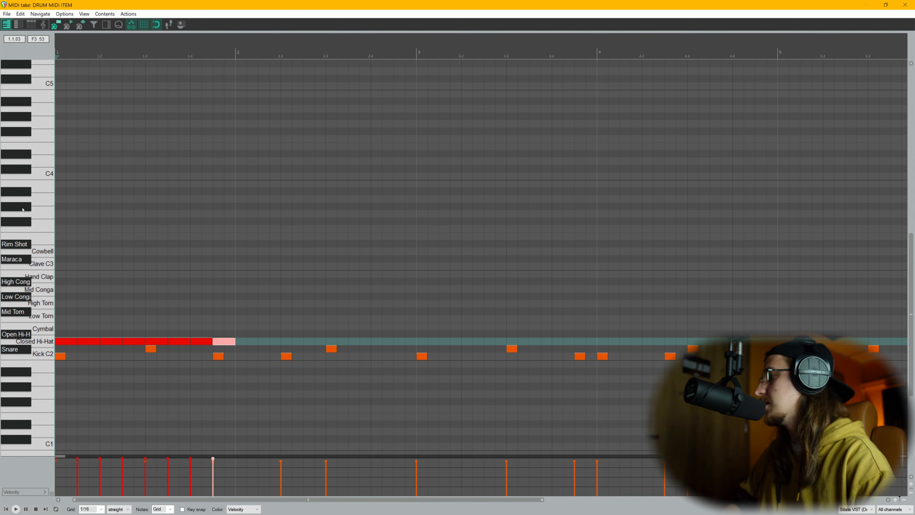
left_click(58, 217)
key("space")
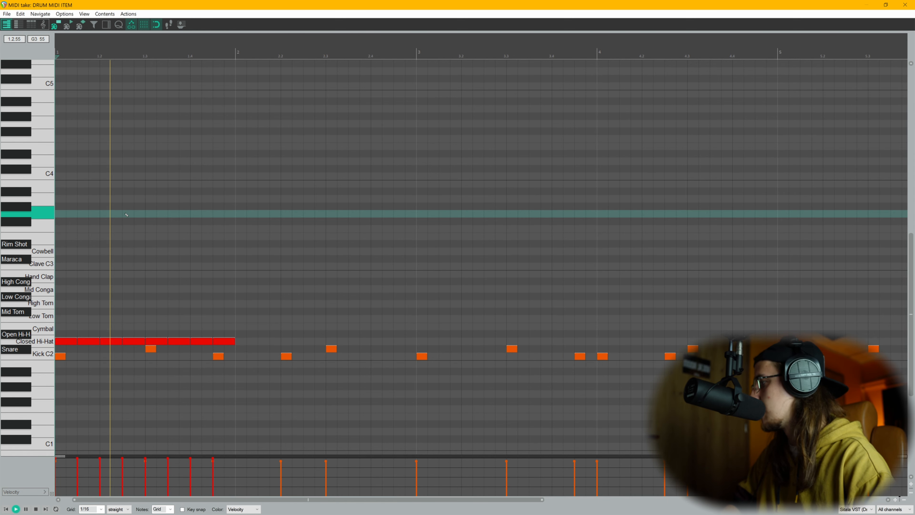
key("space")
Step: Duplicate the closed hi-hat notes of bar 1 through to the end of bar 8 and play the whole pattern
left_click_drag(260, 317, 60, 342)
key("ctrl+d")
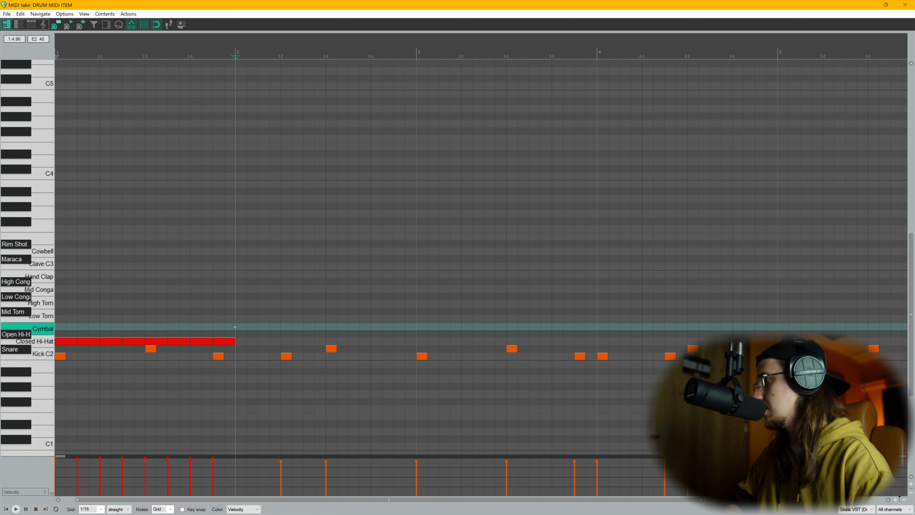
scroll(232, 326, "down", 4)
key("ctrl+d")
key("ctrl+d")
key("ctrl+d")
key("ctrl+d")
key("ctrl+d")
key("ctrl+d")
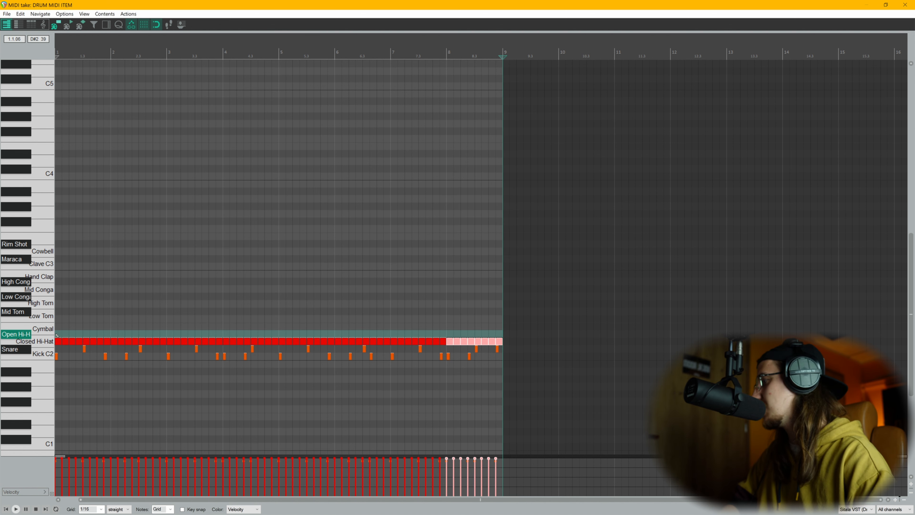
left_click(58, 336)
key("space")
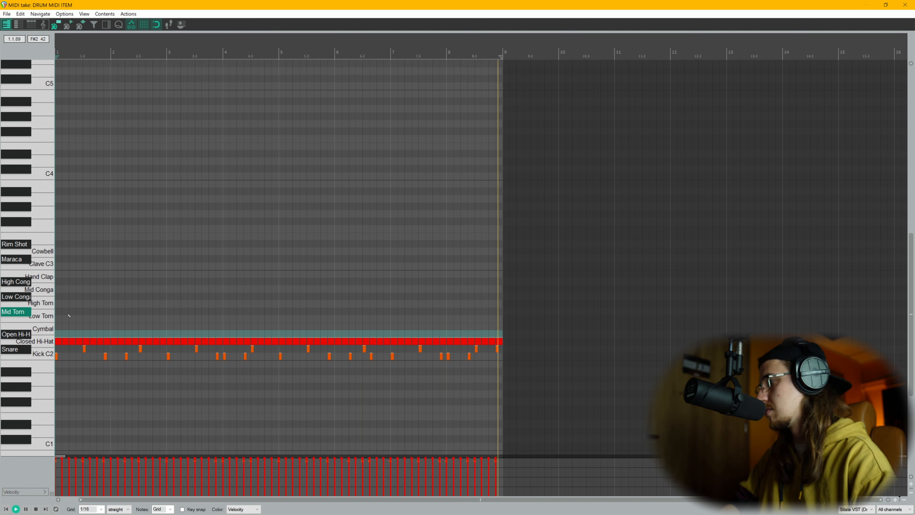
Step: Close the MIDI editor and play the drum item with repeat enabled from beat 4 of bar 7
left_click(905, 5)
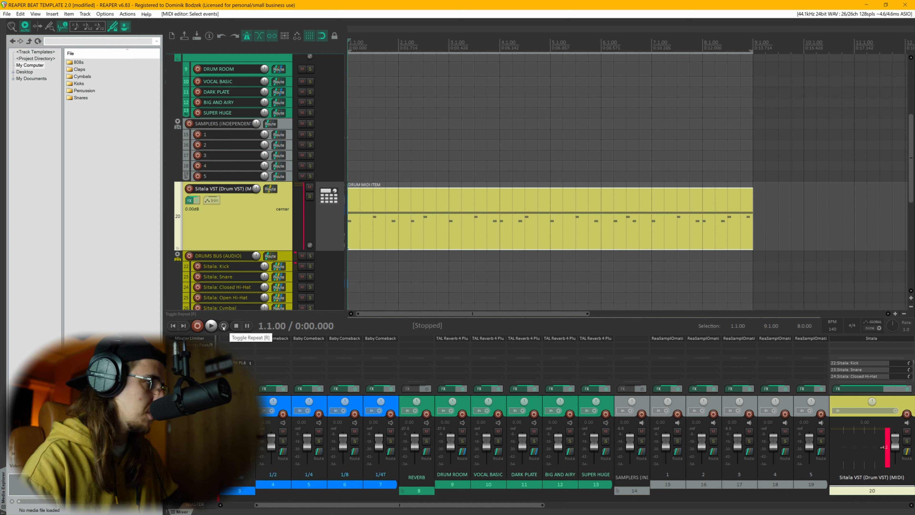
left_click(695, 157)
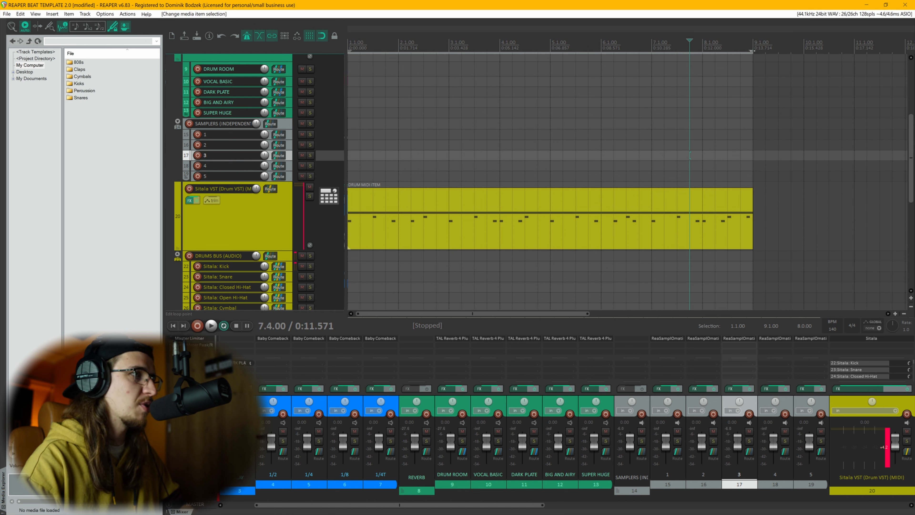
key("space")
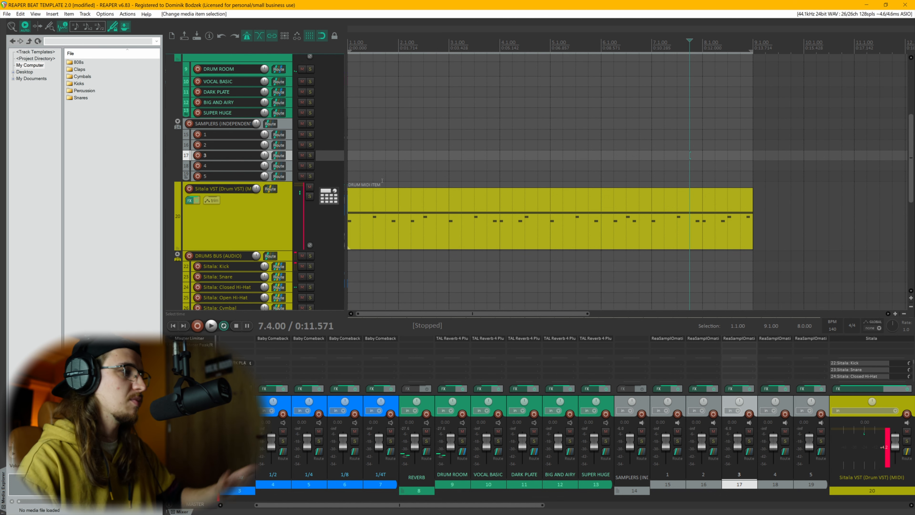
key("space")
Step: Lower the Sitala closed hi-hat track's volume to about -6.35 dB while the beat plays
left_click_drag(440, 505, 679, 489)
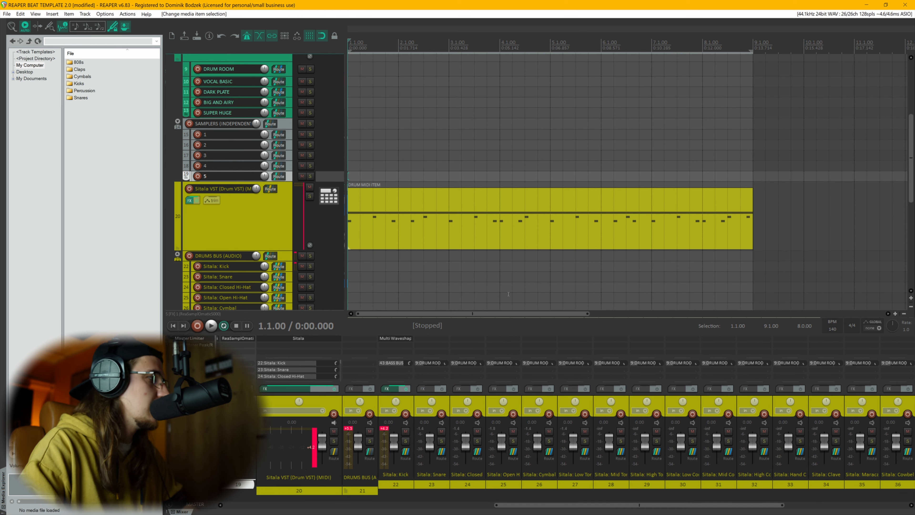
key("space")
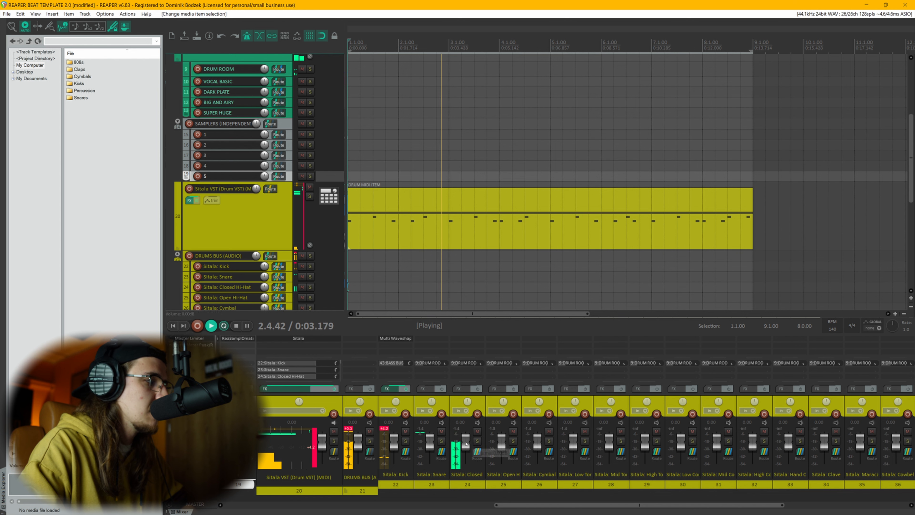
left_click_drag(465, 442, 466, 448)
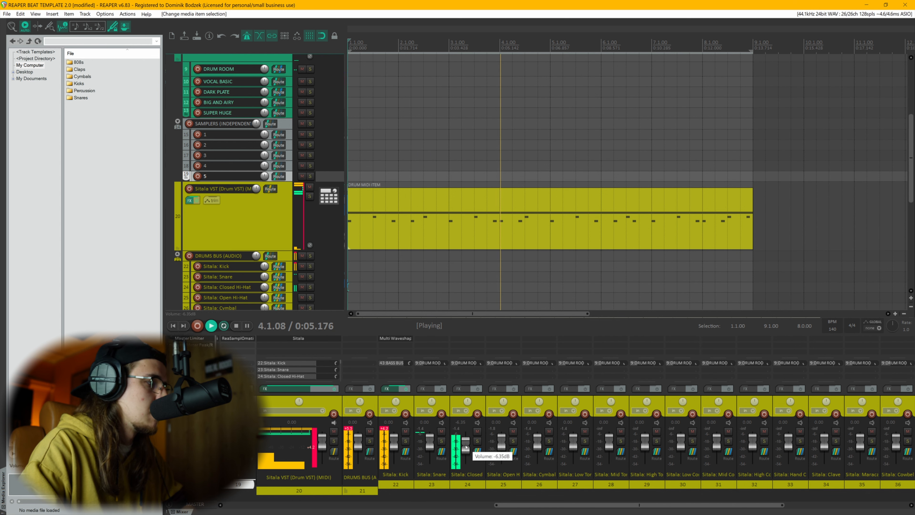
left_click_drag(594, 505, 541, 505)
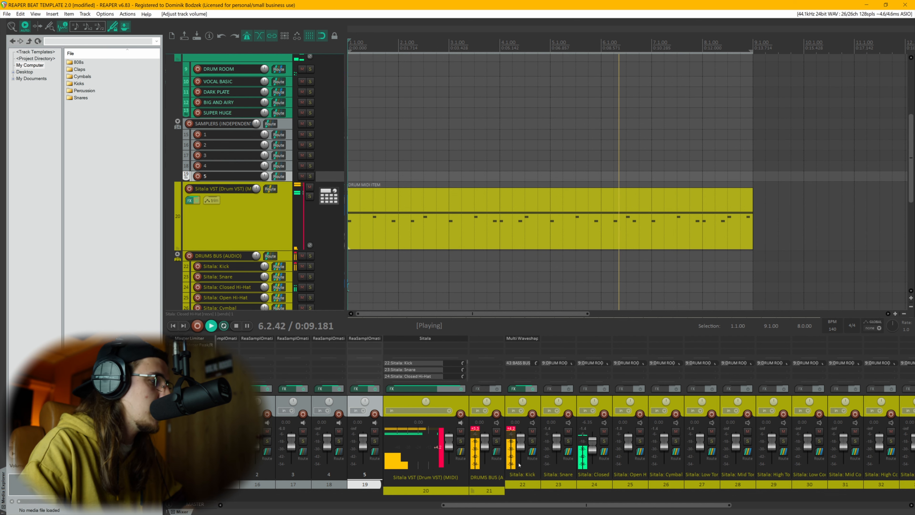
key("space")
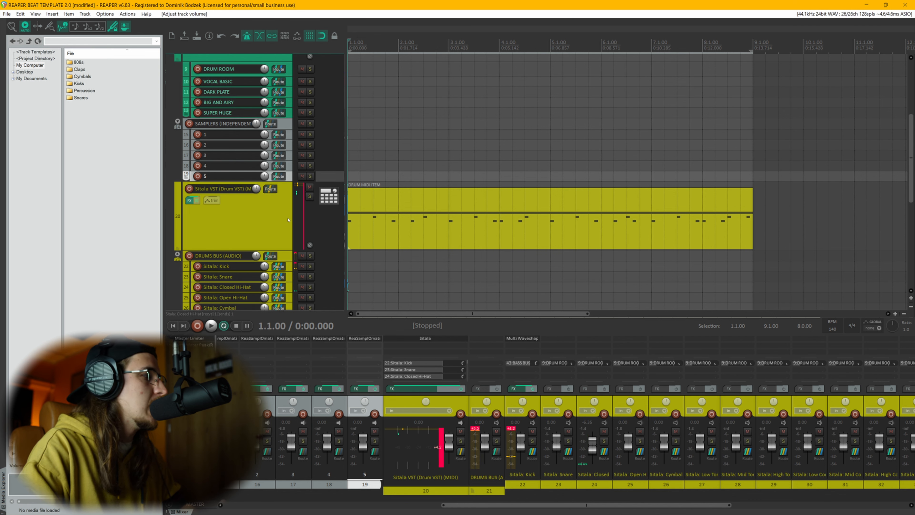
Step: On Sitala's kick pad, set Compression to 43% and Tuning to about -307 ct, and adjust Tone during playback
left_click(188, 200)
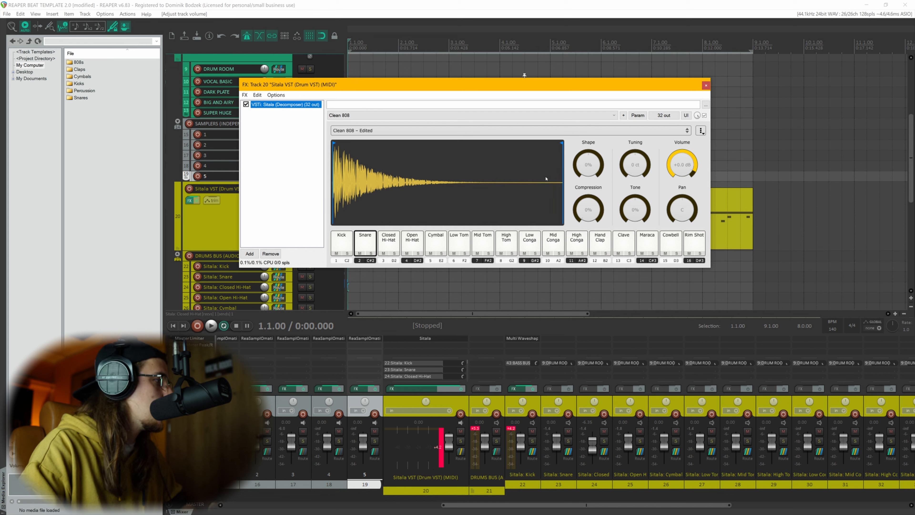
left_click(342, 244)
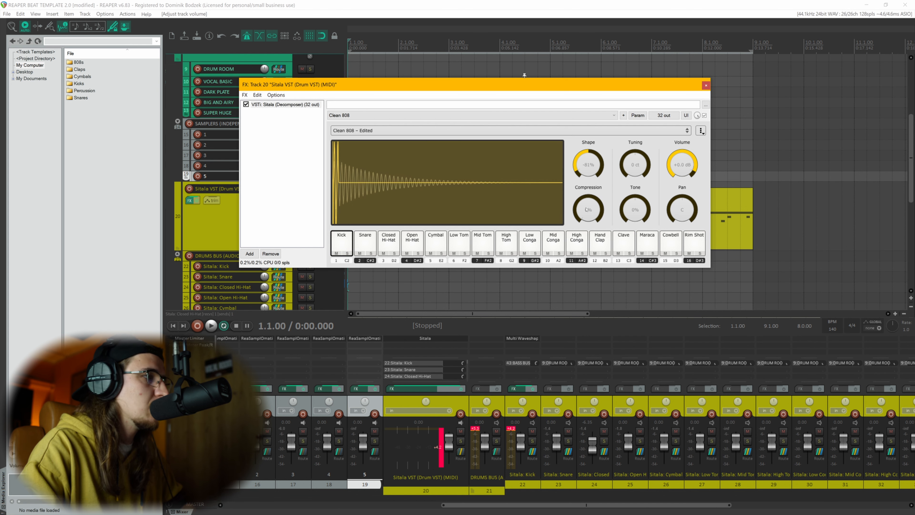
key("space")
left_click_drag(587, 217, 634, 181)
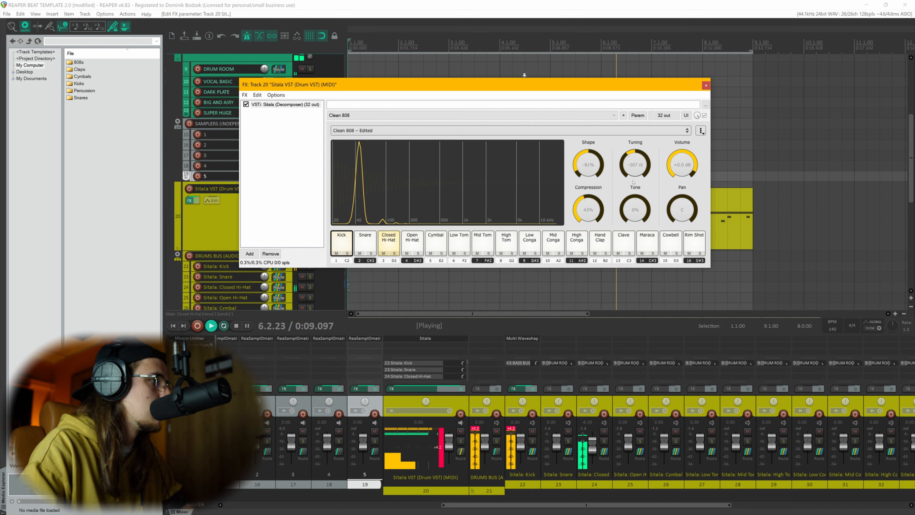
left_click_drag(632, 215, 632, 214)
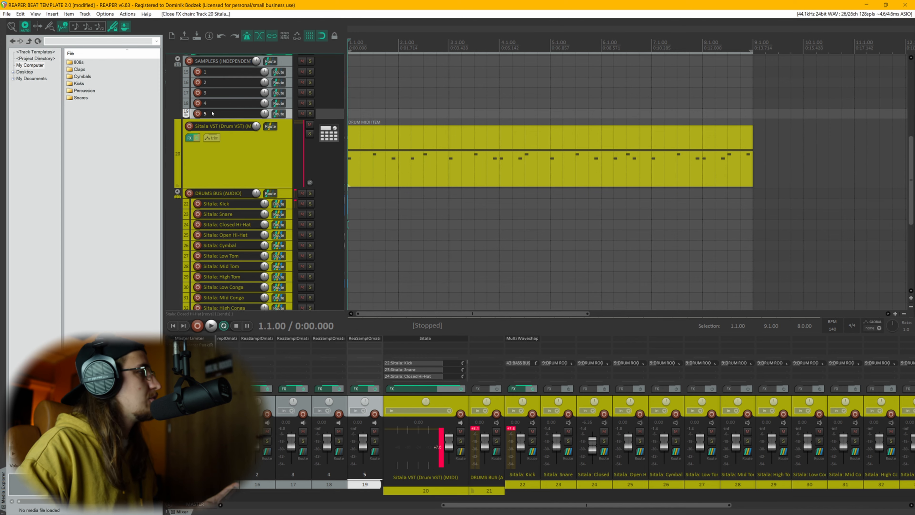
Step: Examine the MIDI Devices preferences and the input options of the Maschine MK3 Ctrl MIDI device
left_click(104, 14)
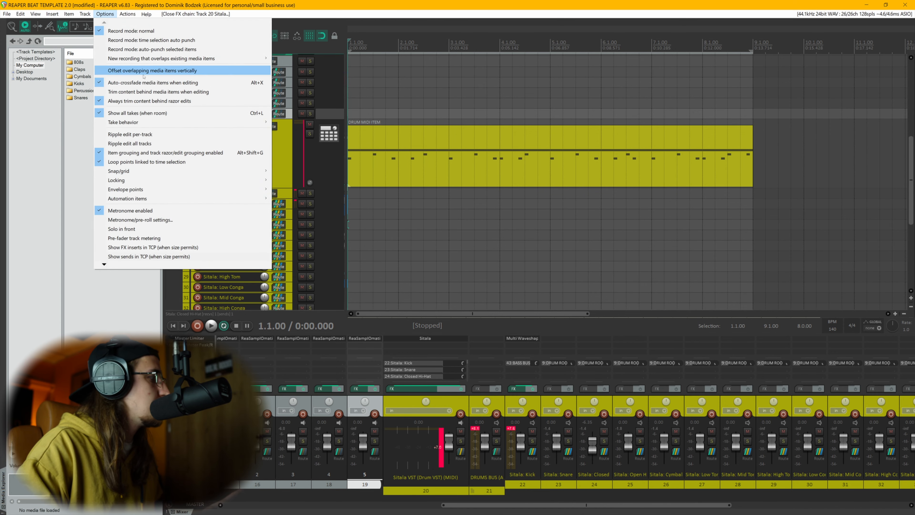
mouse_move(110, 265)
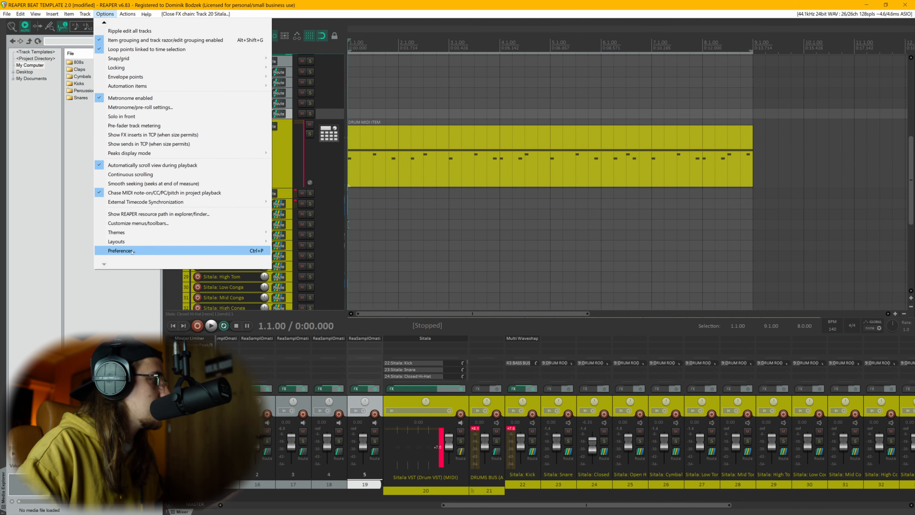
left_click(131, 251)
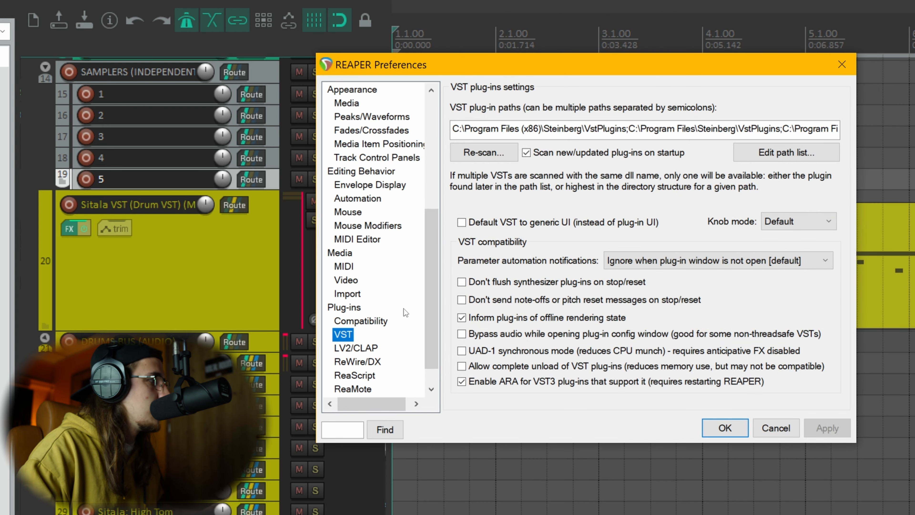
left_click_drag(432, 313, 435, 215)
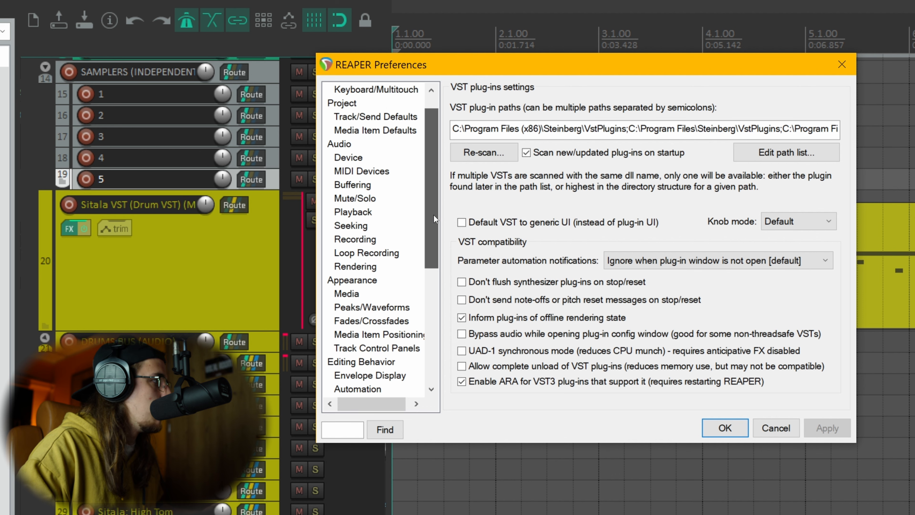
left_click(347, 173)
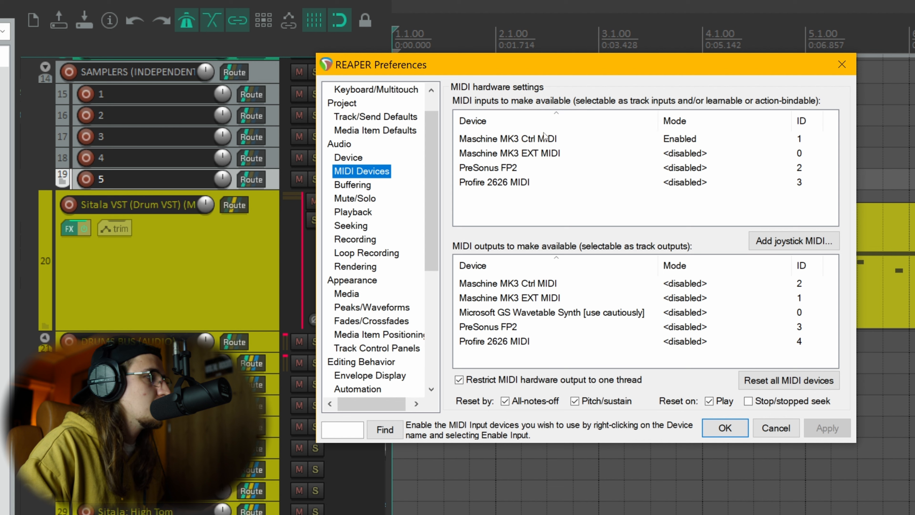
left_click(486, 140)
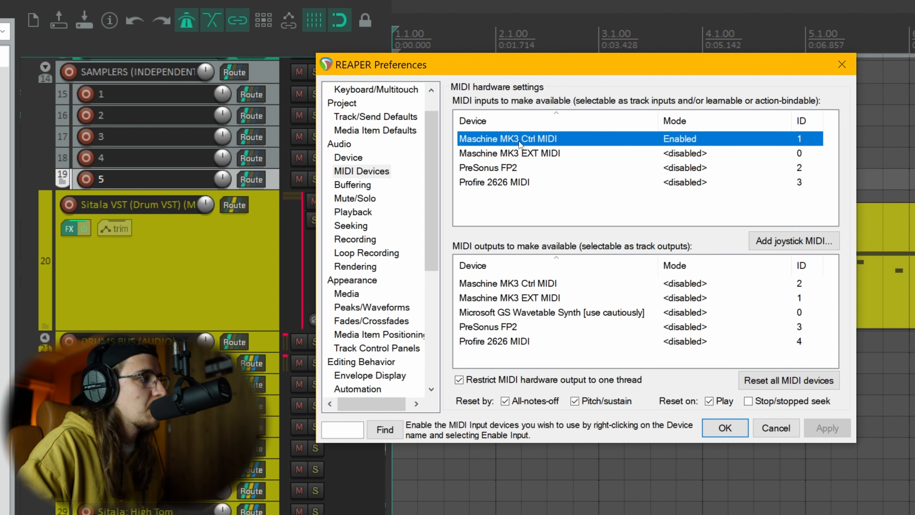
right_click(680, 140)
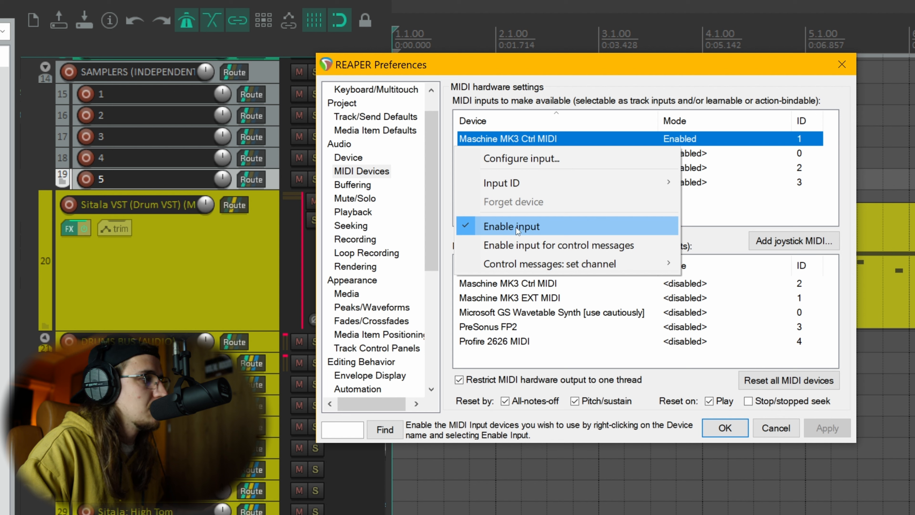
left_click(696, 140)
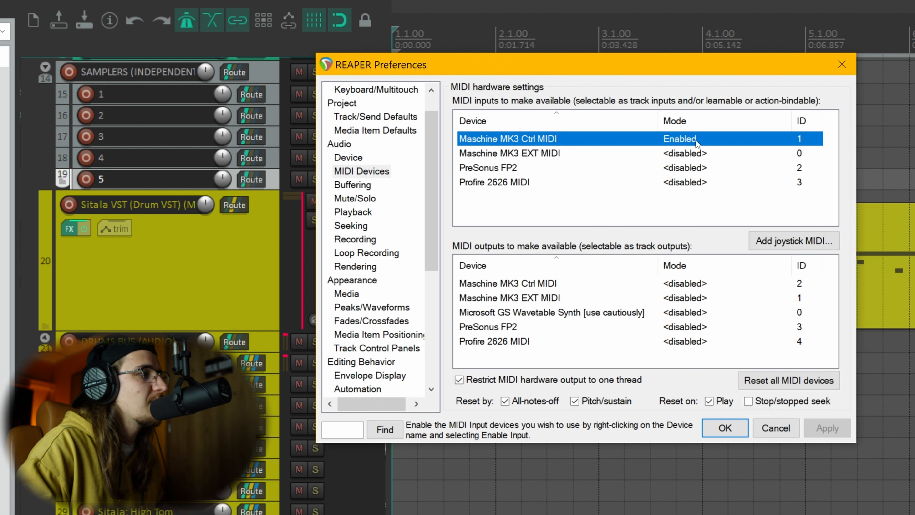
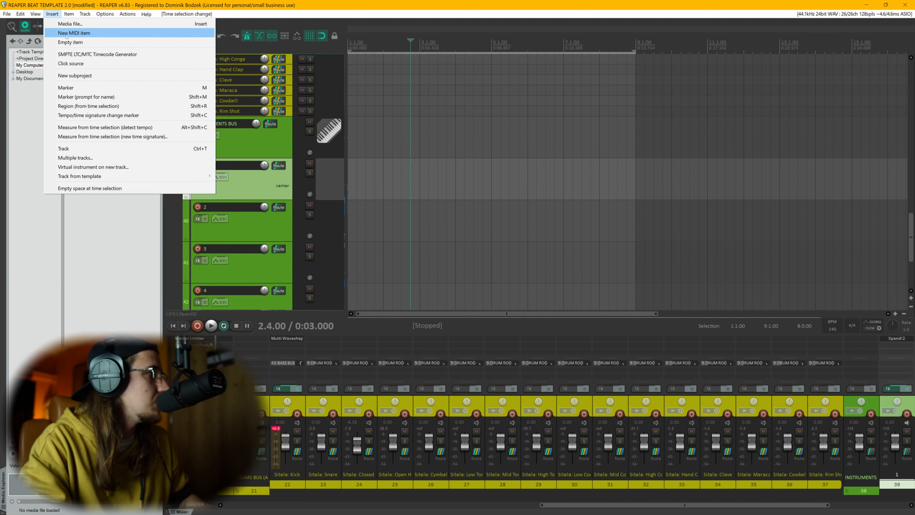
Step: Insert a MIDI item spanning bars 1 to 8 on track 1 of the instruments bus
left_click(75, 34)
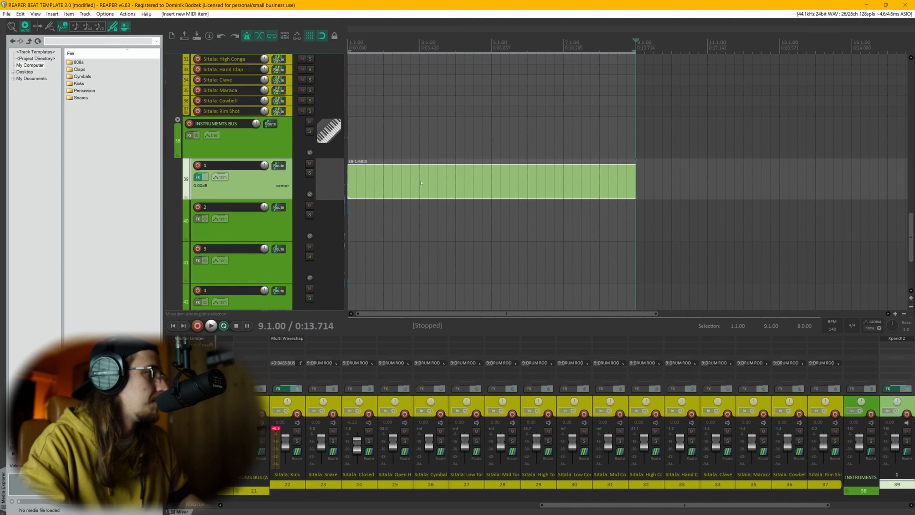
left_click(373, 185)
scroll(371, 183, "down", 2)
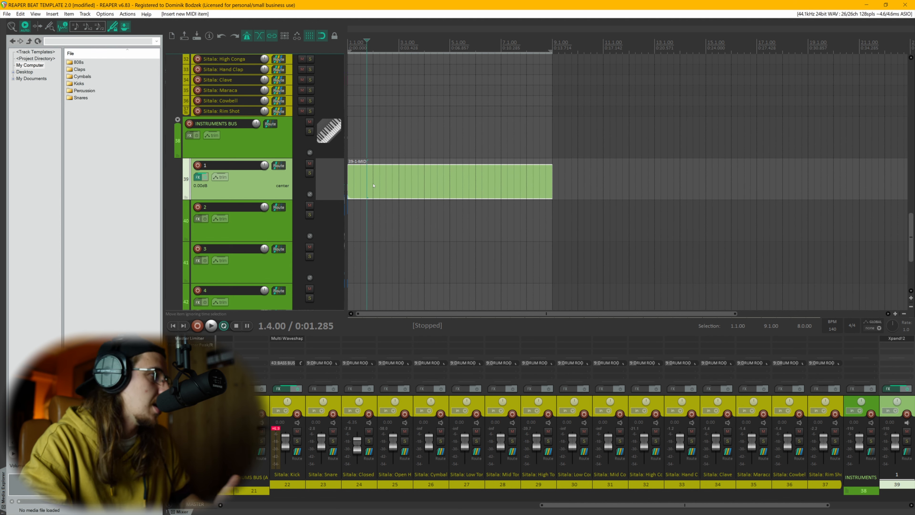
Step: Open the new instrument MIDI item for editing and audition the piano keys from about C1 up to C5
double_click(360, 179)
scroll(188, 231, "up", 4)
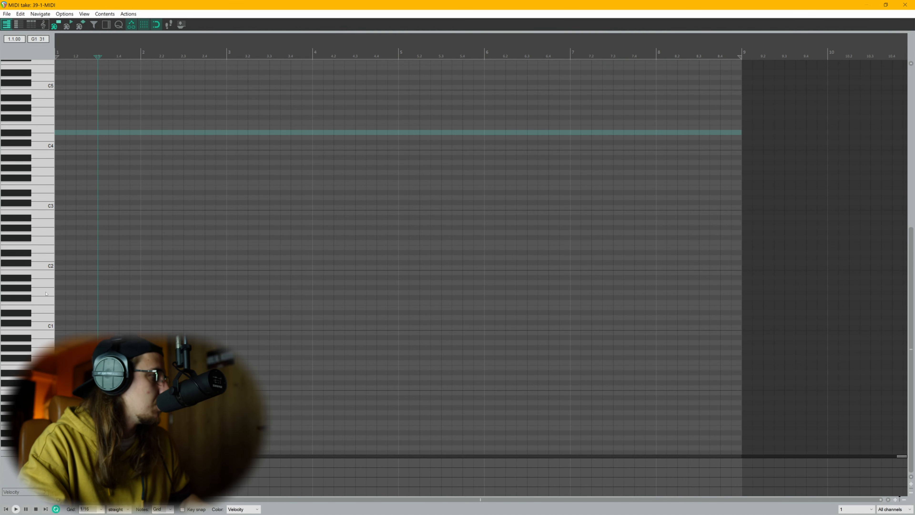
left_click_drag(38, 332, 39, 87)
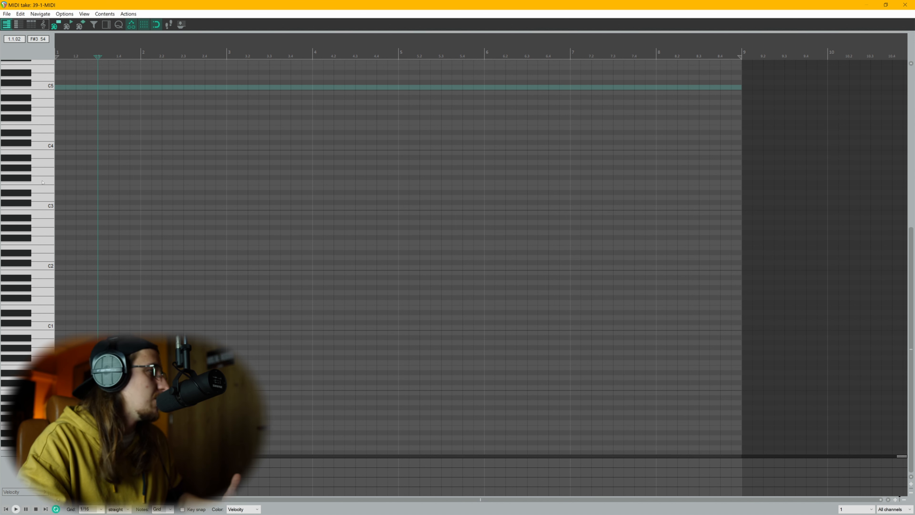
left_click_drag(88, 208, 167, 208)
left_click_drag(185, 167, 237, 167)
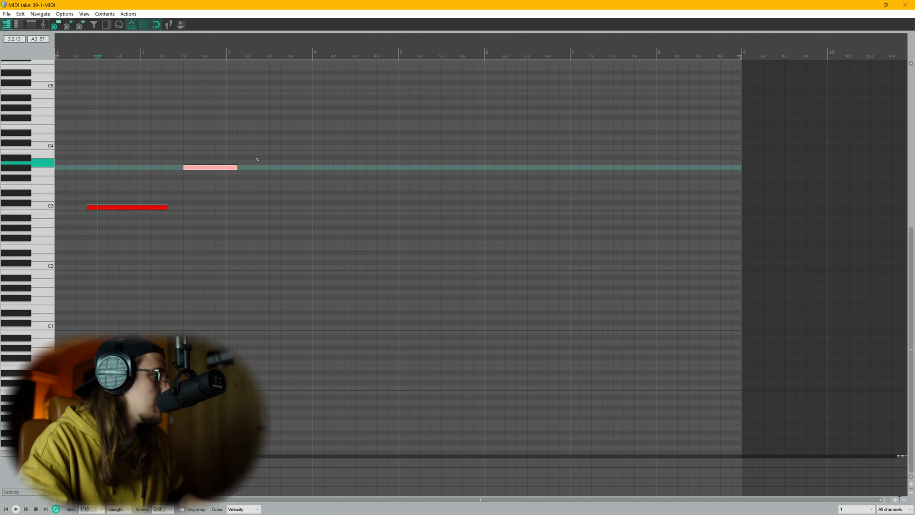
left_click_drag(276, 102, 355, 102)
left_click_drag(426, 72, 441, 72)
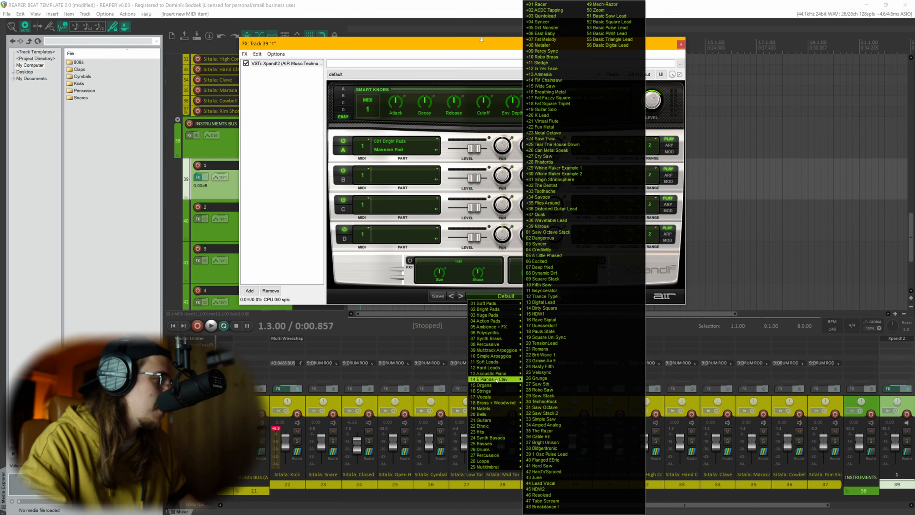
Step: Browse the Xpand!2 preset categories, audition the piano keys around C3 and play back the empty item
mouse_move(492, 408)
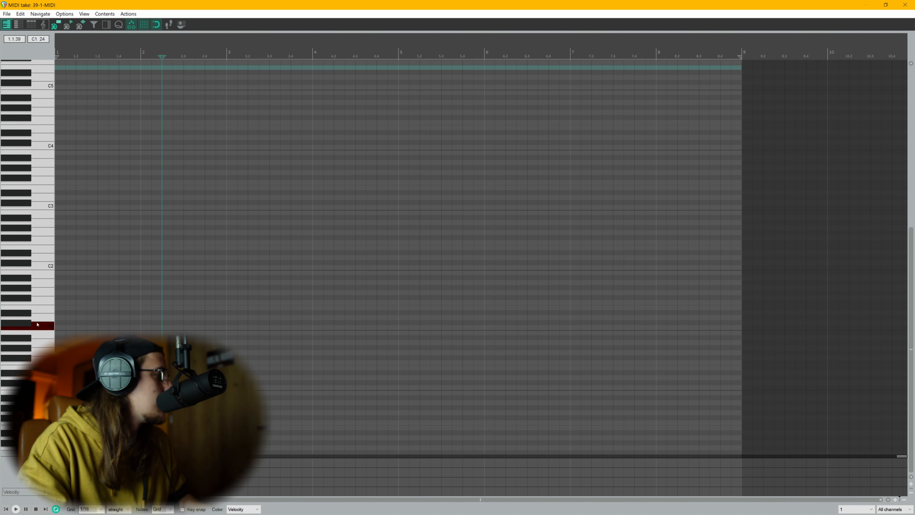
left_click_drag(41, 209, 42, 200)
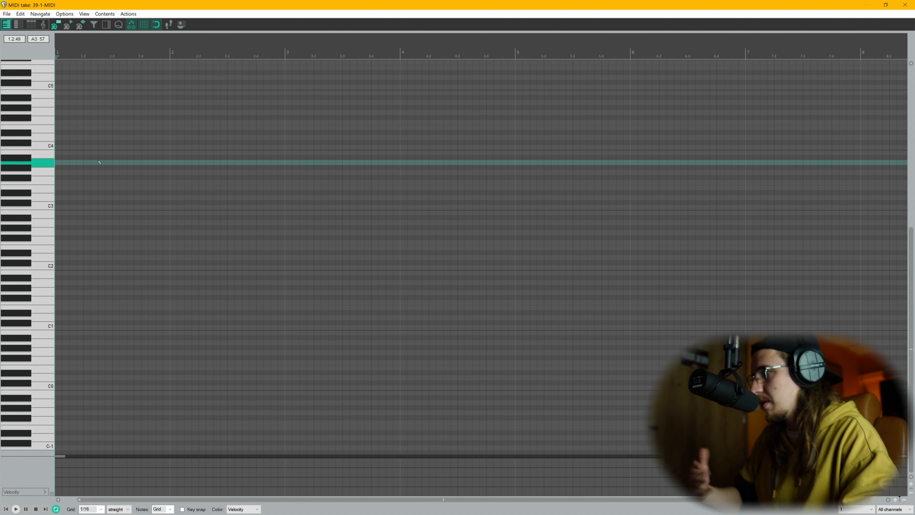
scroll(149, 188, "down", 1)
key("space")
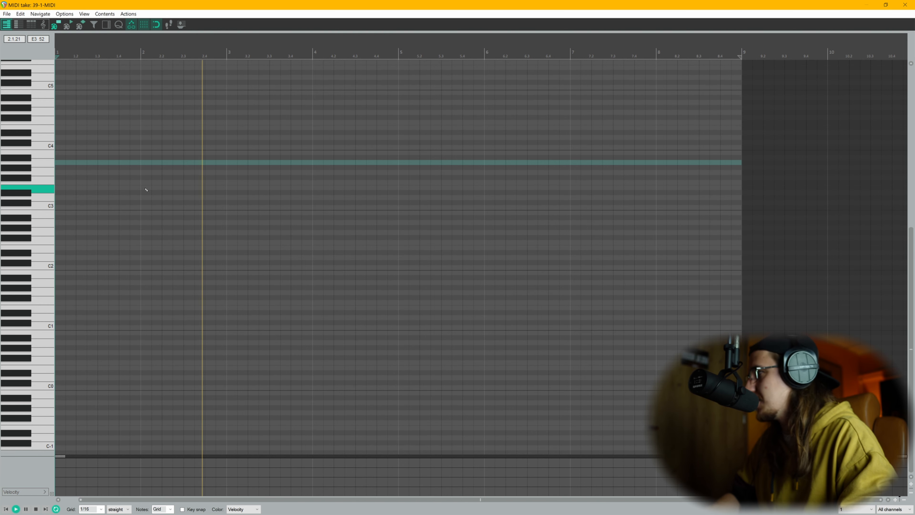
key("space")
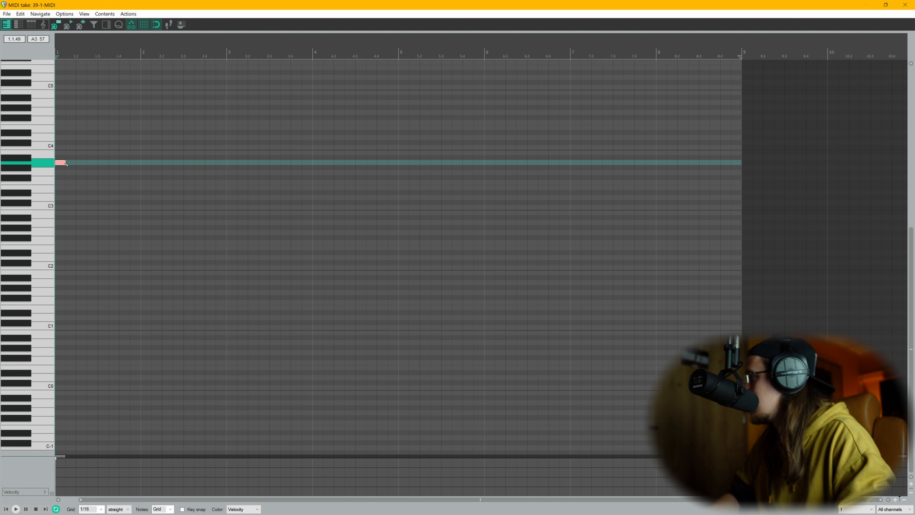
Step: Place a sixteenth note on C4 at the start of bar 1 and play it back
scroll(67, 164, "up", 4)
left_click_drag(68, 160, 67, 147)
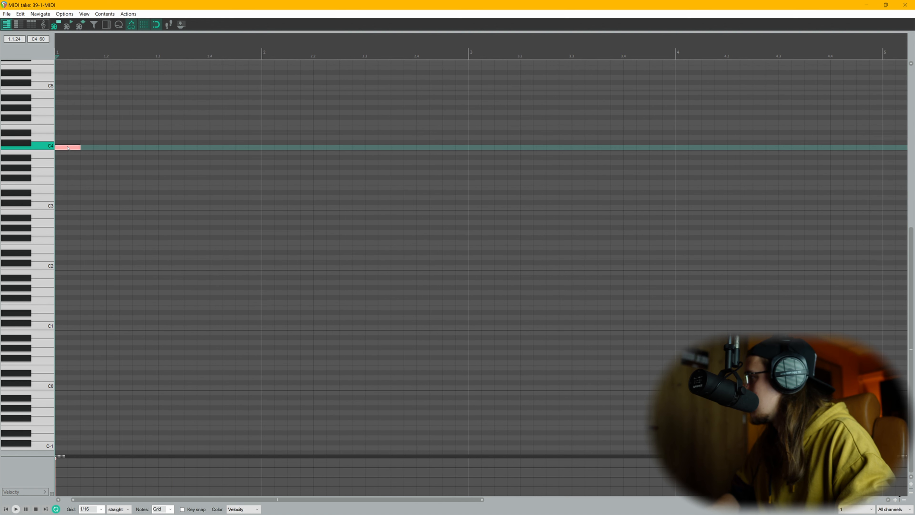
left_click(79, 147)
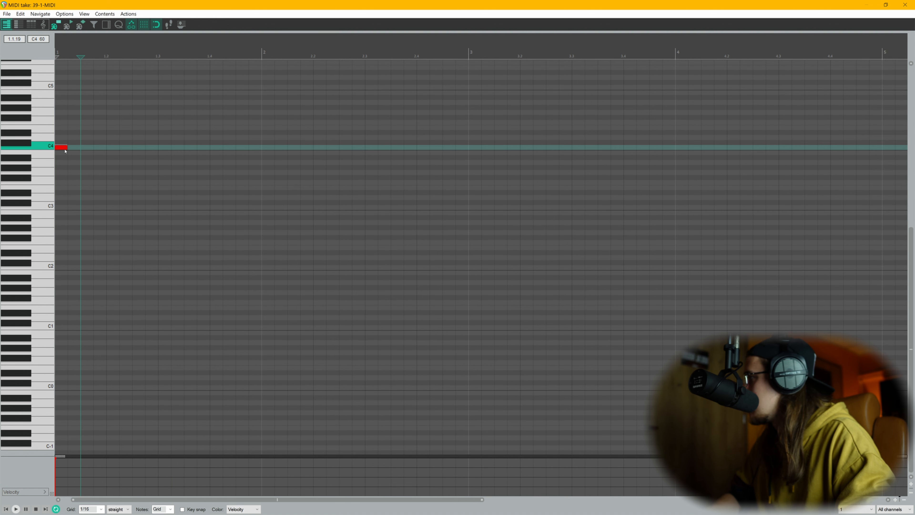
key("space")
key("space")
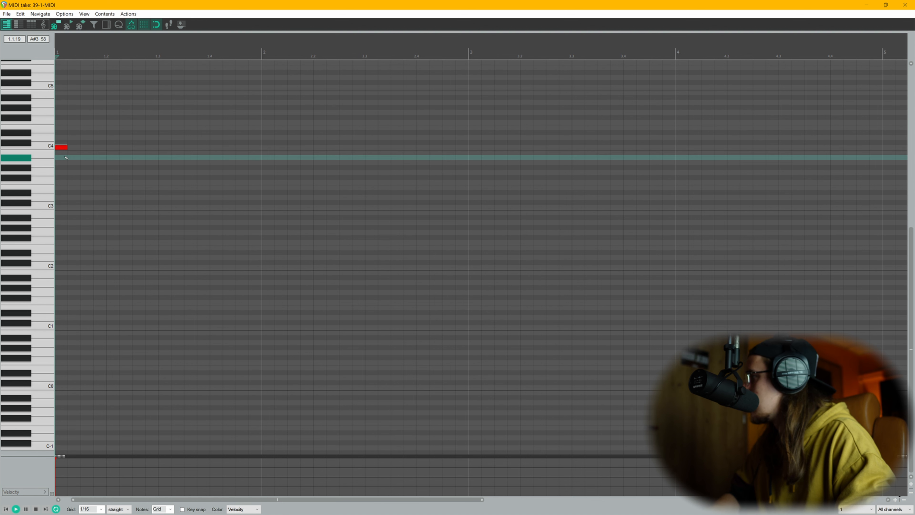
key("space")
Step: Add sixteenth notes on D#4 at bar 2, D4 at bar 3 and G#3 at bar 4, then play the melody
left_click(266, 133)
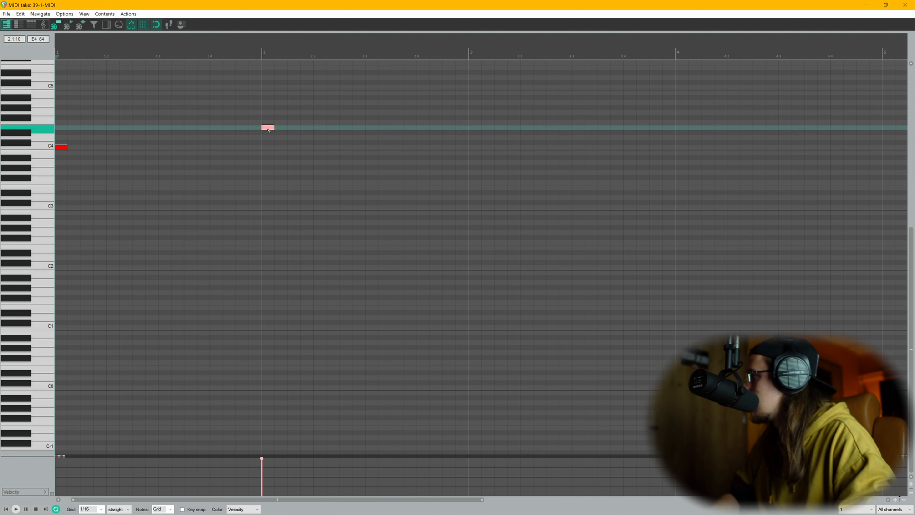
left_click(474, 137)
key("space")
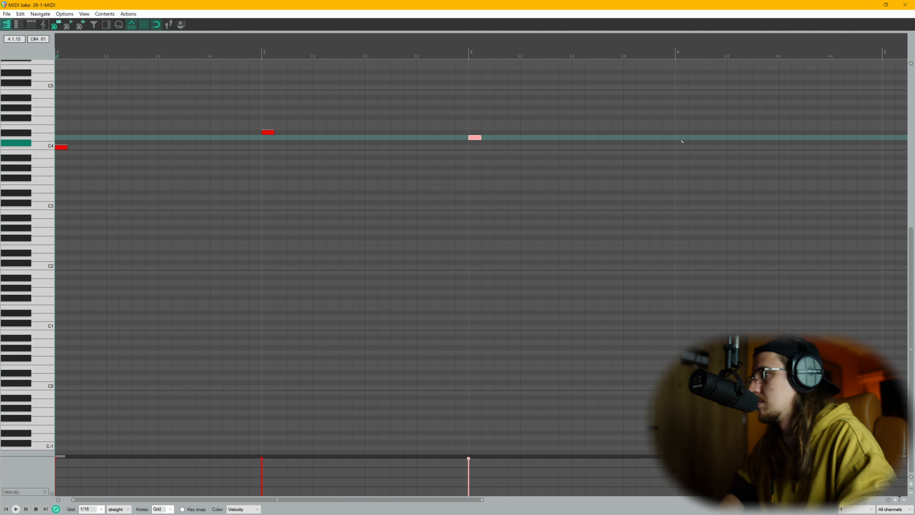
left_click_drag(681, 151, 687, 167)
left_click(520, 168)
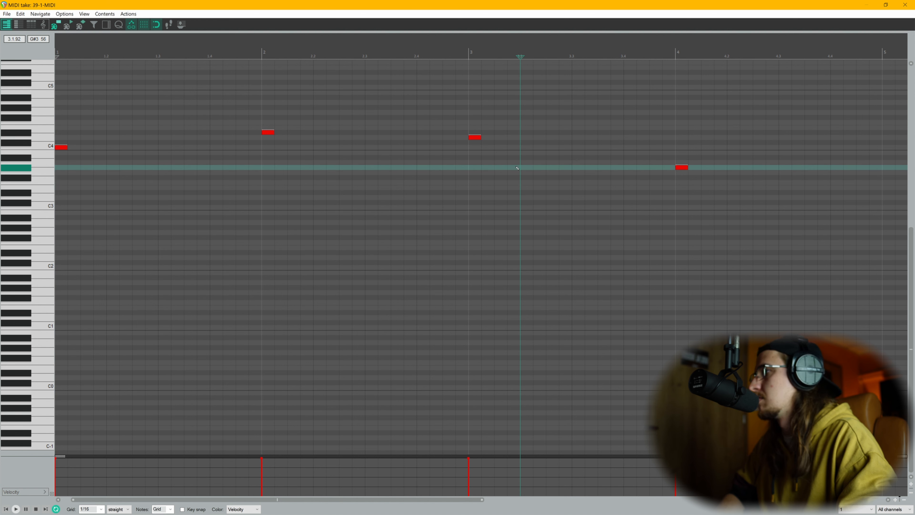
left_click(419, 185)
key("space")
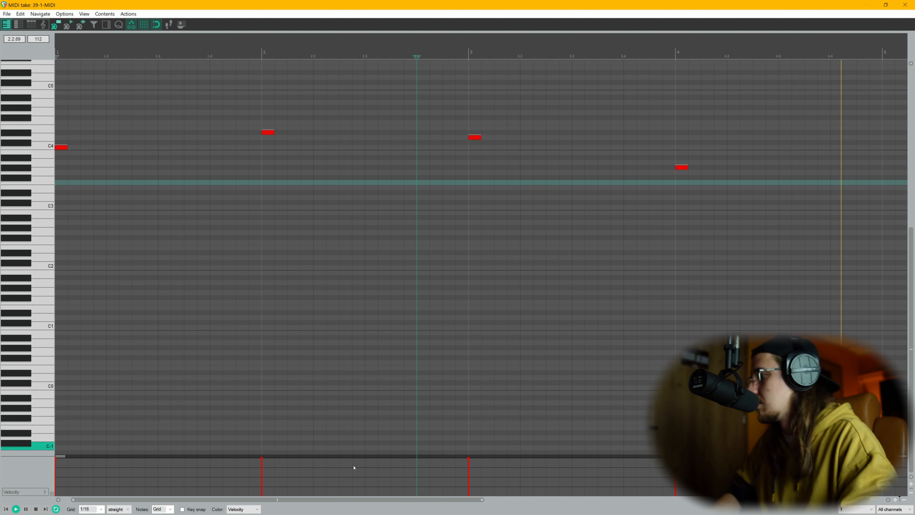
Step: Enable key snap in the MIDI editor with C as the root and the natural minor scale
scroll(311, 499, "down", 3)
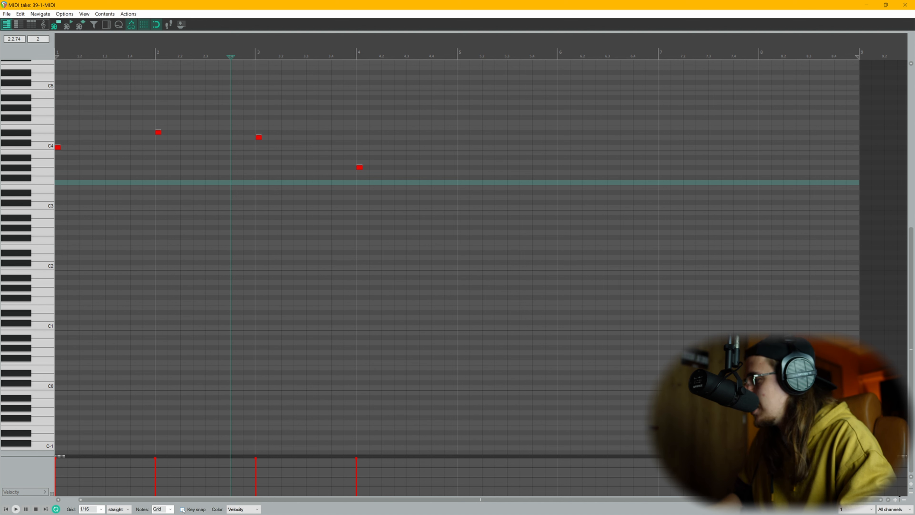
left_click(183, 509)
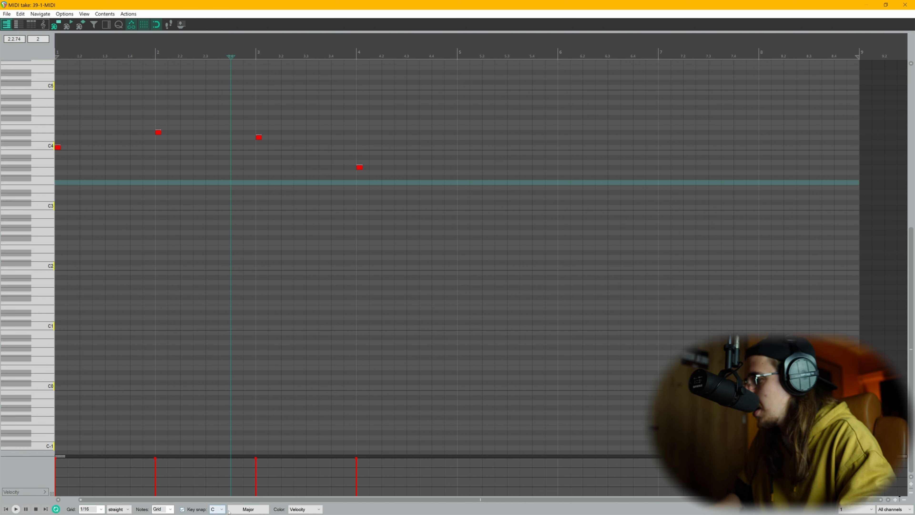
left_click(219, 510)
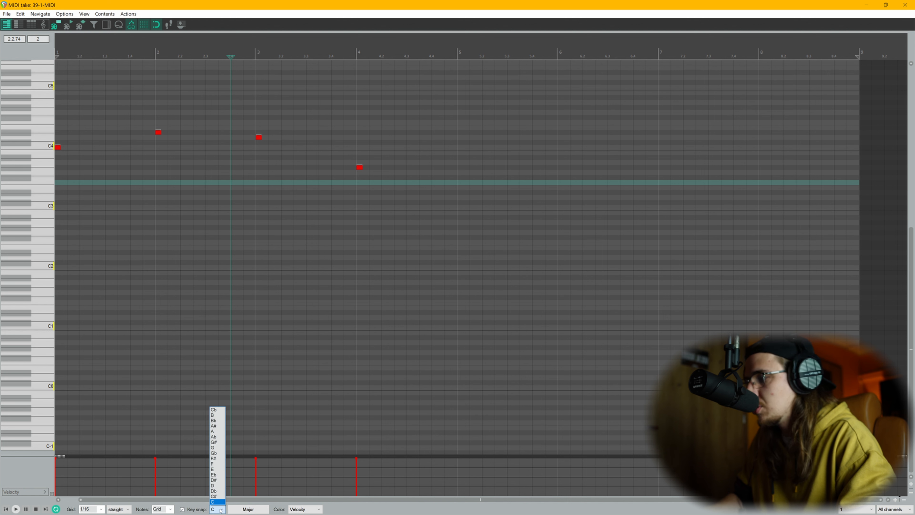
left_click(221, 510)
left_click(245, 510)
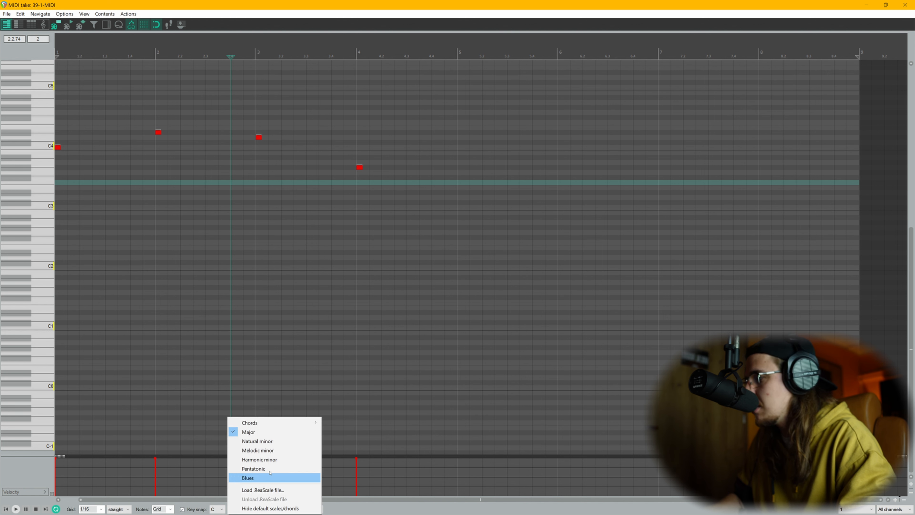
left_click(258, 443)
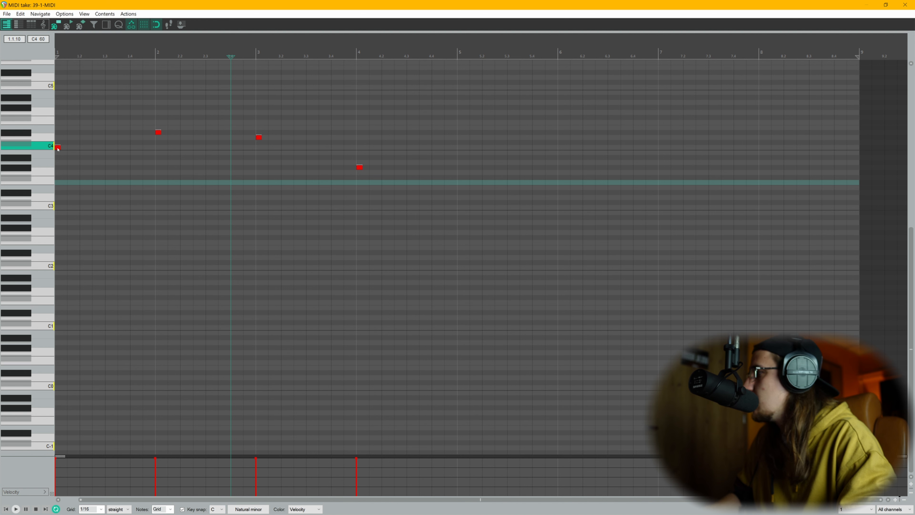
mouse_move(58, 149)
left_mouse_down()
mouse_move(55, 190)
mouse_move(56, 156)
mouse_move(68, 151)
left_mouse_up()
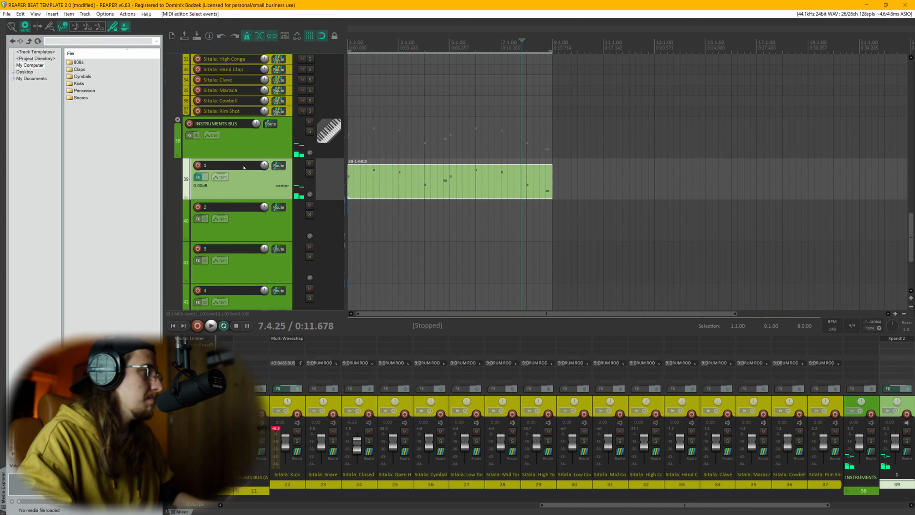
Step: Rename track 1 of the instruments bus to BELL
double_click(241, 165)
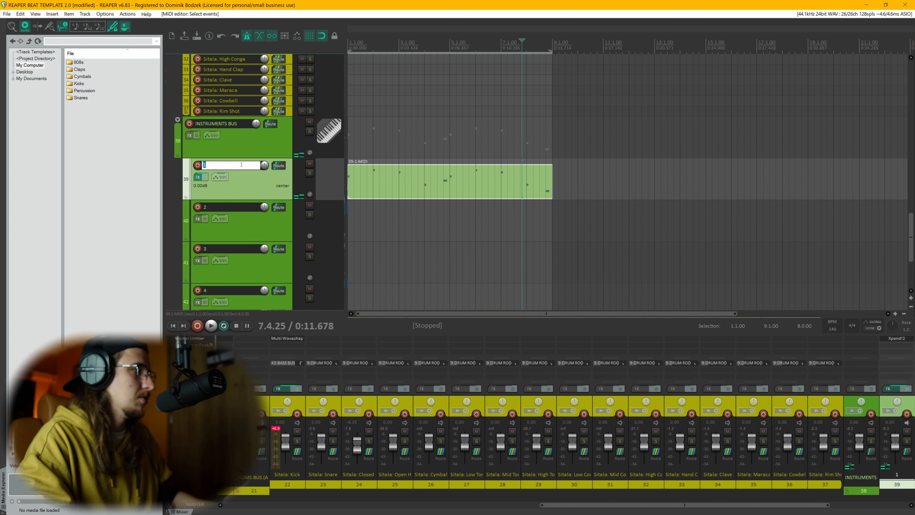
type("BELL")
key("Return")
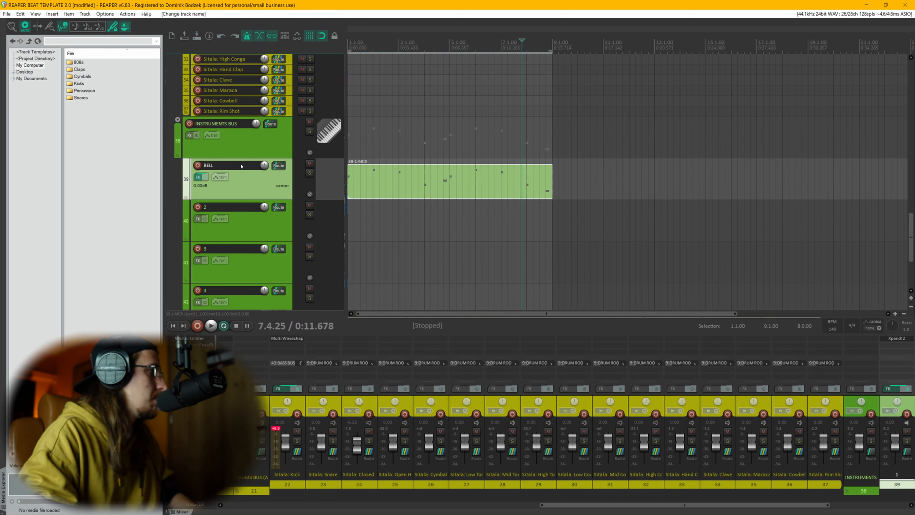
Step: Add Xpand!2 to track 2 and load a preset from the 03 Huge Pads category
left_click(198, 218)
key("Down")
key("Return")
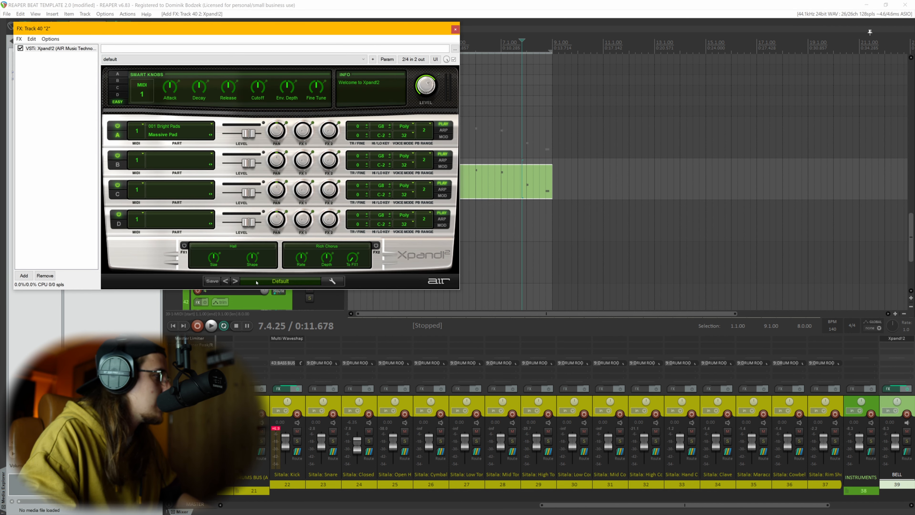
left_click(242, 282)
mouse_move(281, 294)
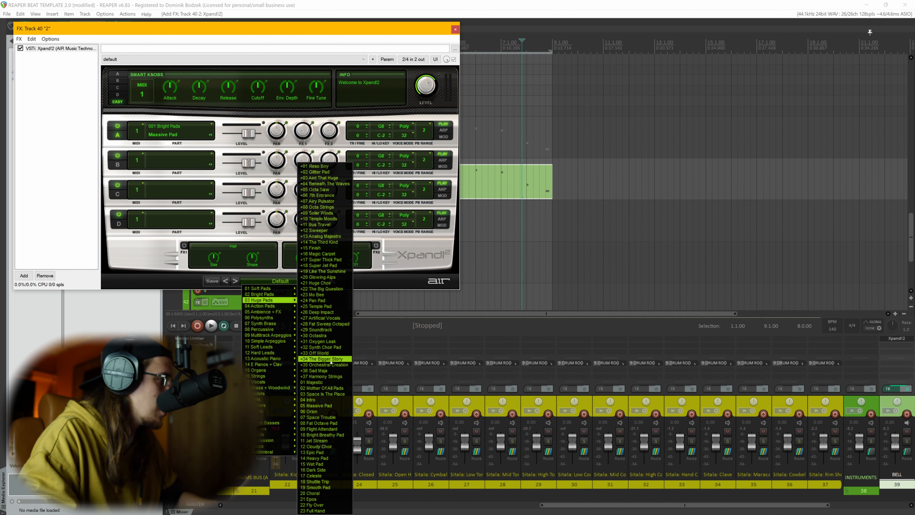
left_click(330, 370)
left_click(455, 29)
Step: Insert a new MIDI item on track 2 and open it for editing
left_click(53, 14)
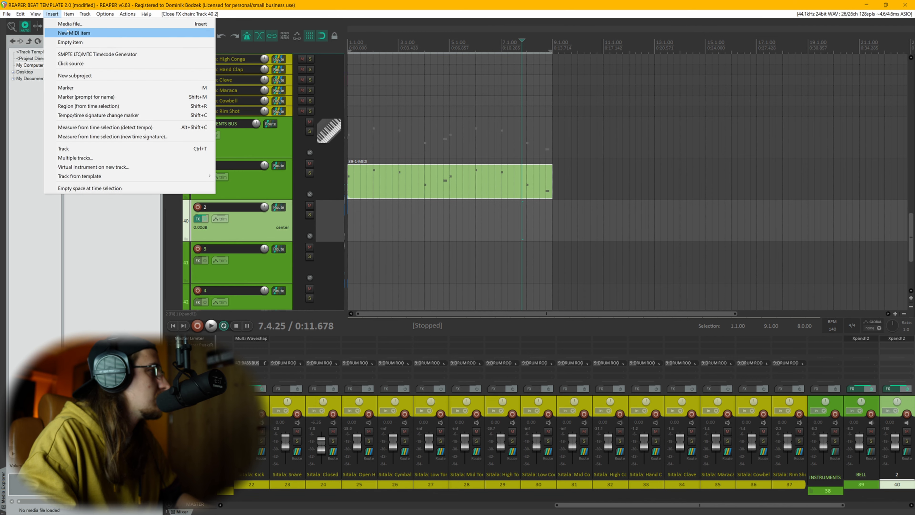
left_click(83, 32)
double_click(368, 226)
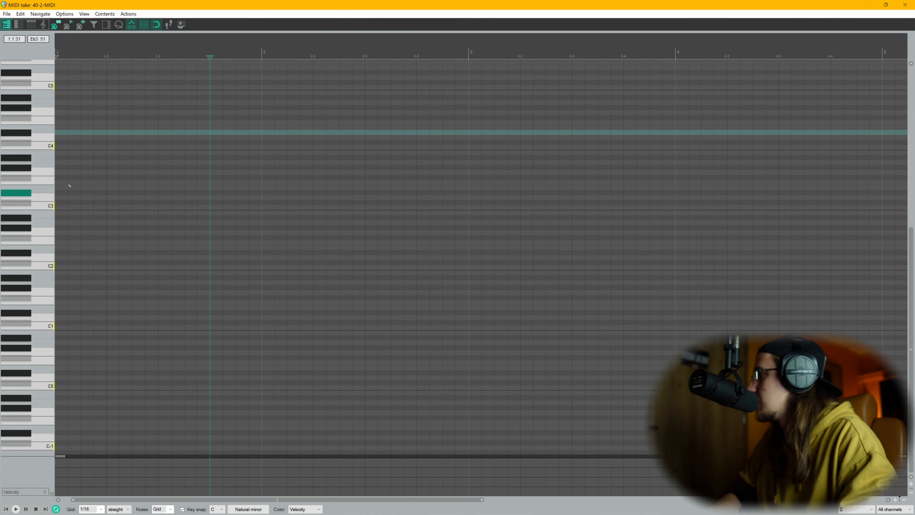
Step: Draw a chord of one-bar notes on C4, C3 and G3 in bar 1 of the pad item
left_click_drag(60, 182, 204, 182)
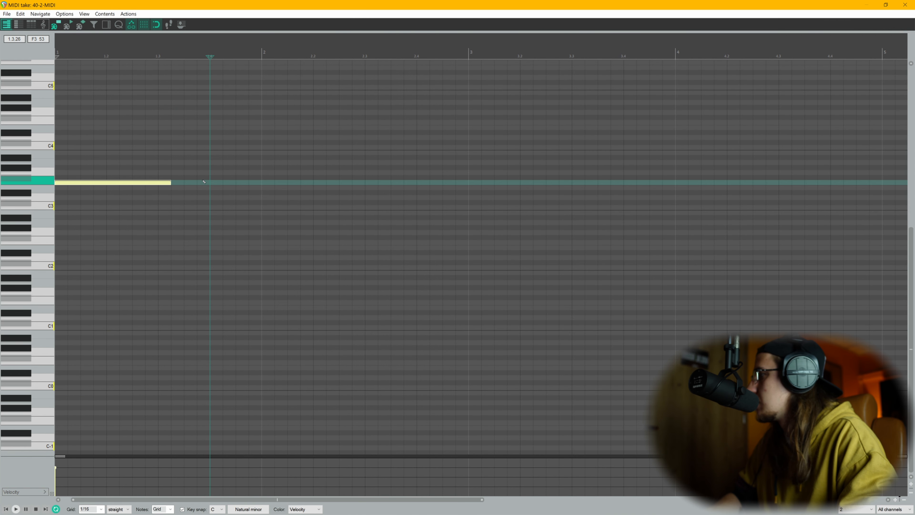
left_click_drag(261, 181, 259, 149)
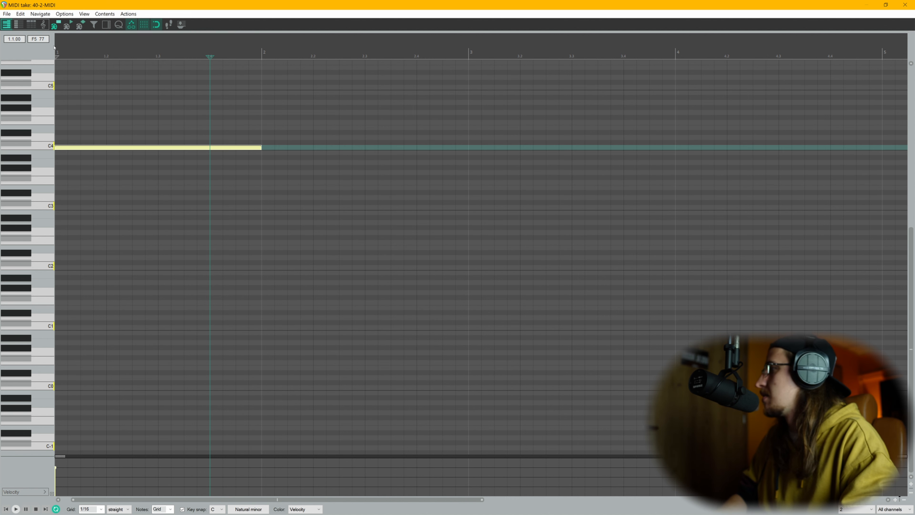
left_click(56, 47)
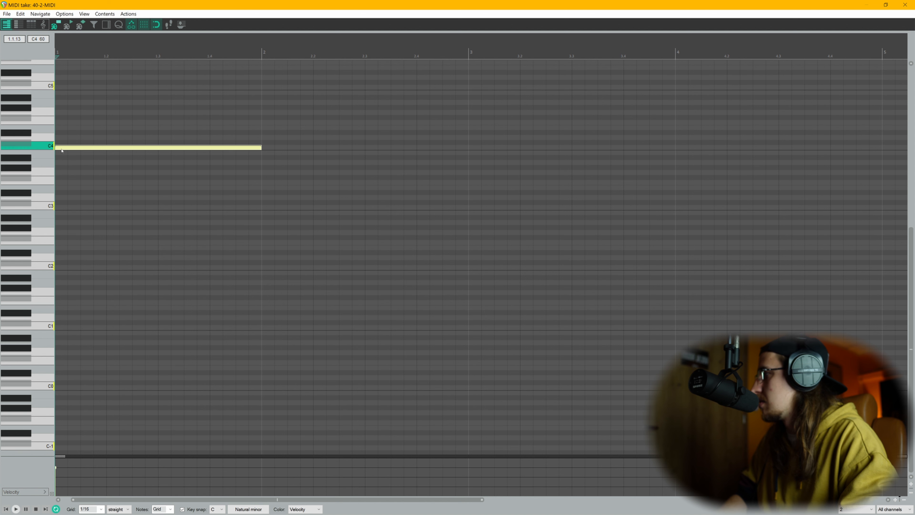
mouse_move(61, 231)
left_mouse_down()
mouse_move(188, 233)
mouse_move(252, 173)
mouse_move(253, 148)
mouse_move(252, 220)
mouse_move(252, 206)
left_mouse_up()
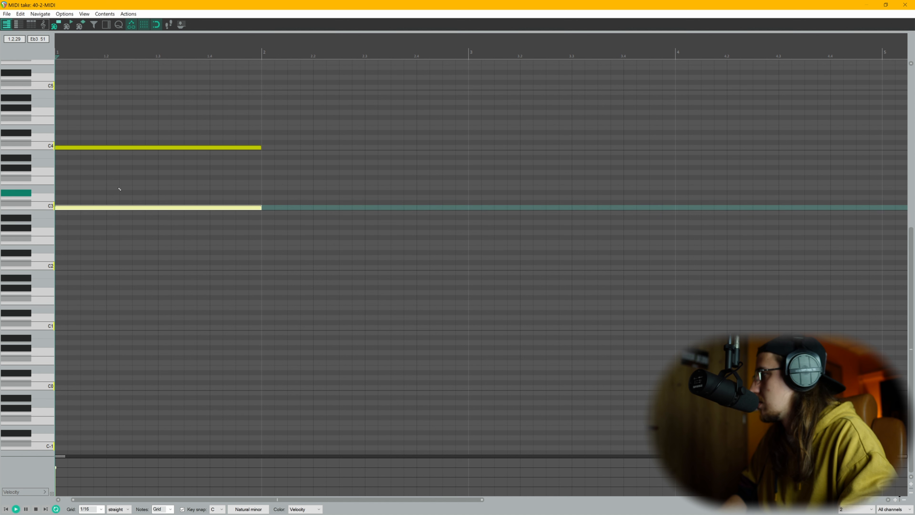
mouse_move(64, 185)
left_mouse_down()
mouse_move(249, 182)
mouse_move(262, 175)
left_mouse_up()
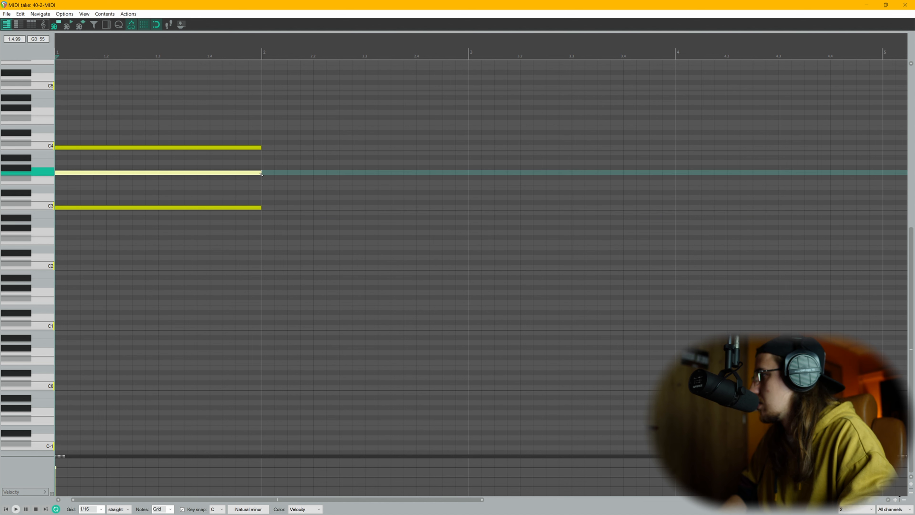
key("space")
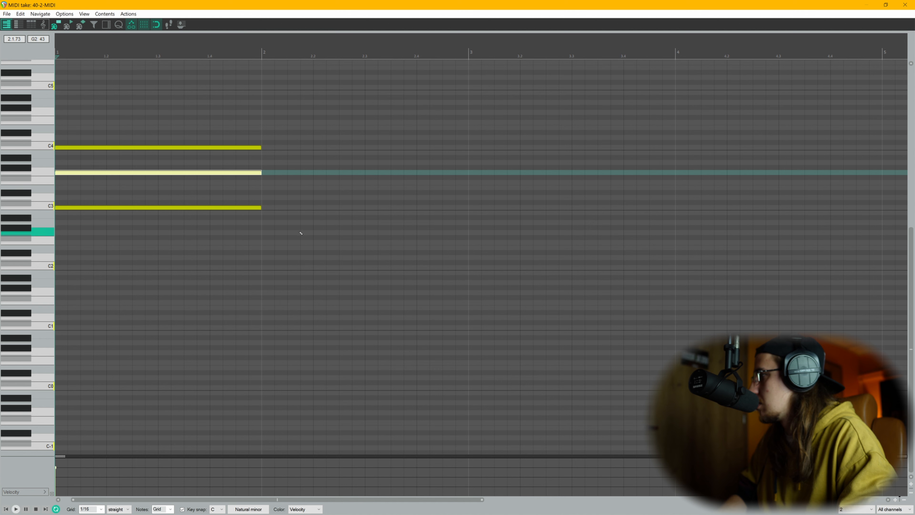
Step: Select all three chord notes, extend them to the end of bar 2 and play the result
left_click_drag(299, 233, 140, 126)
key("space")
left_click_drag(261, 147, 466, 157)
scroll(429, 194, "down", 3)
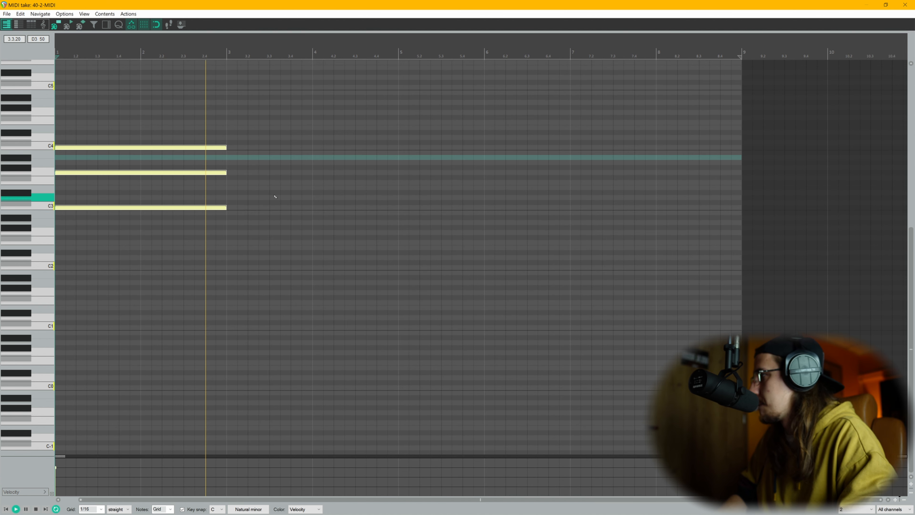
key("space")
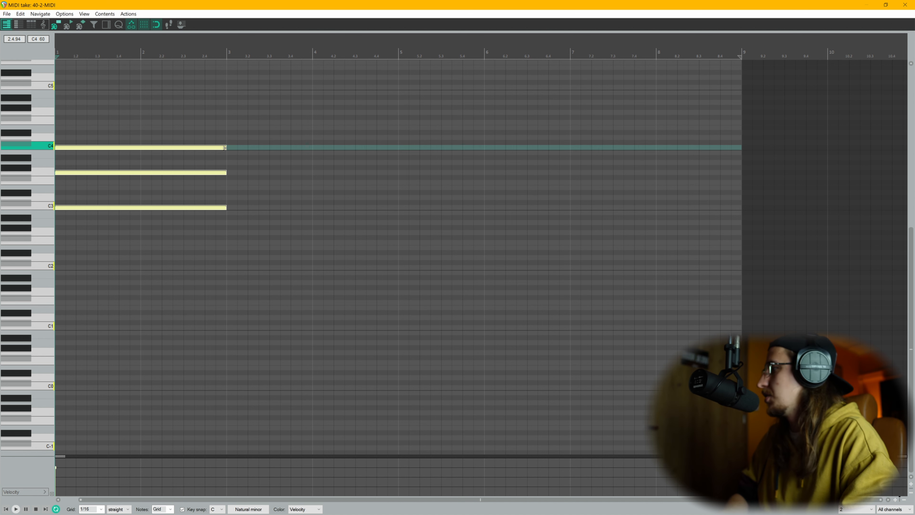
Step: Duplicate the chord into bars 3 and 4, move the copy down one scale step and listen to both chords
left_click(226, 158)
key("ctrl+v")
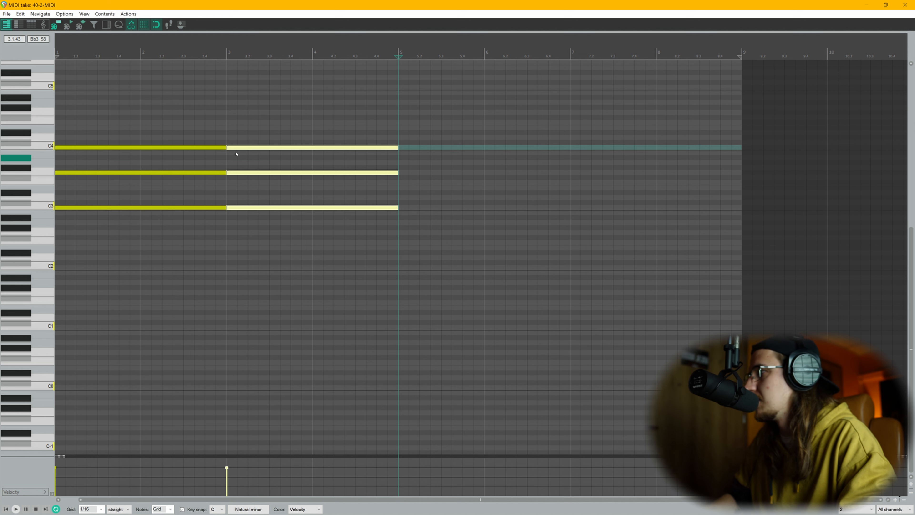
key("Down")
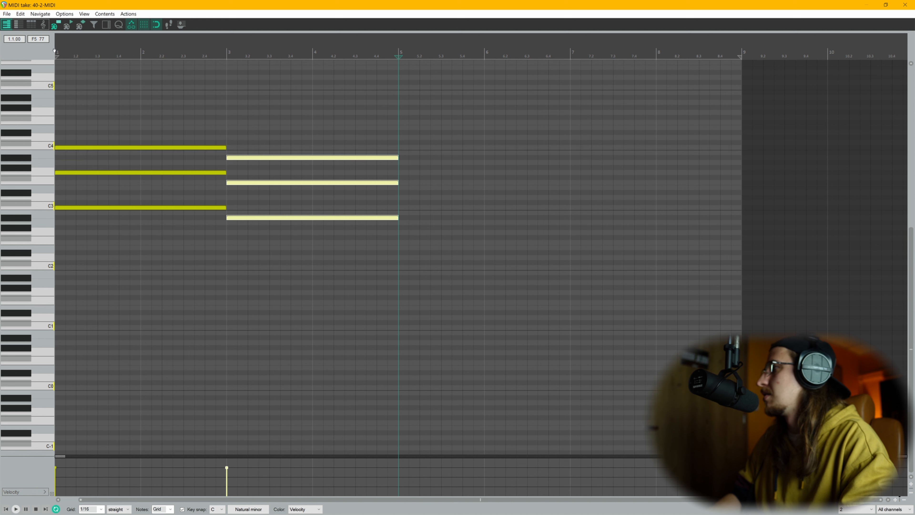
left_click(60, 50)
key("space")
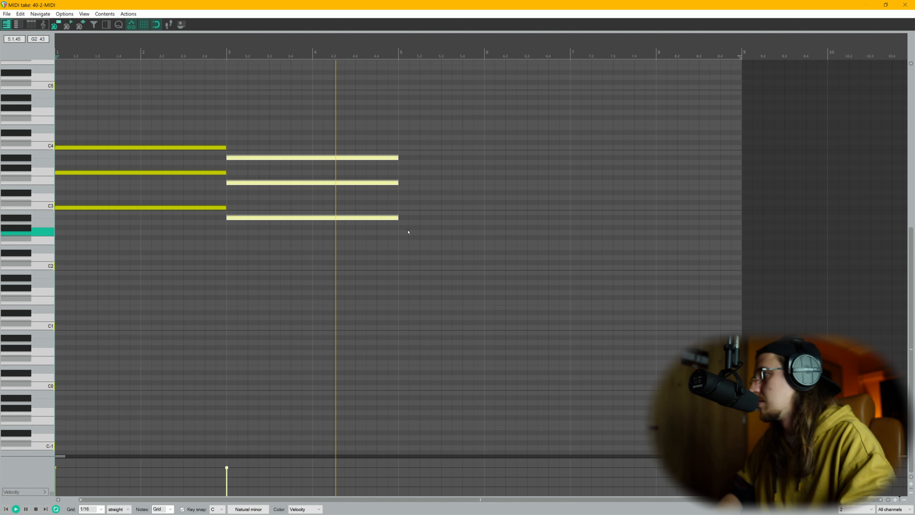
key("space")
left_click(356, 172)
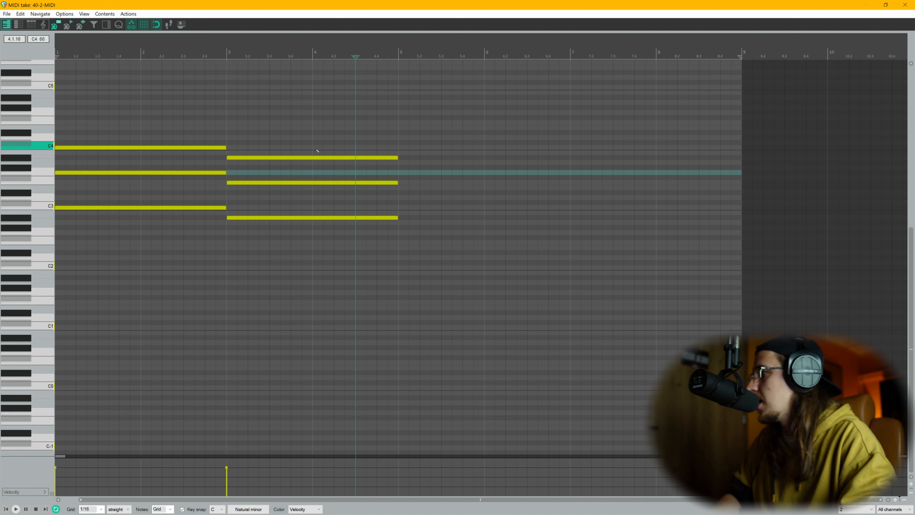
Step: Split the second pad chord at bar 4 beat 3 and move its split-off end down one scale step
left_click_drag(438, 246, 317, 123)
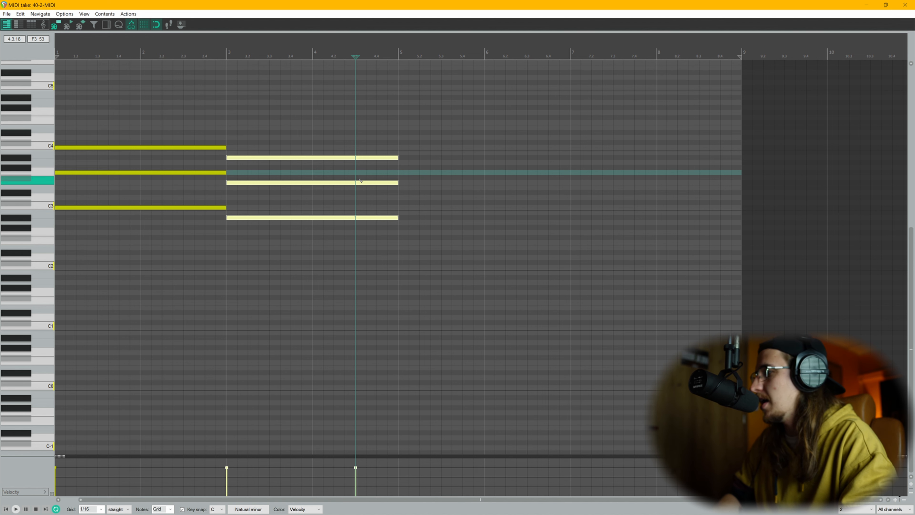
scroll(361, 181, "up", 4)
left_click(446, 228)
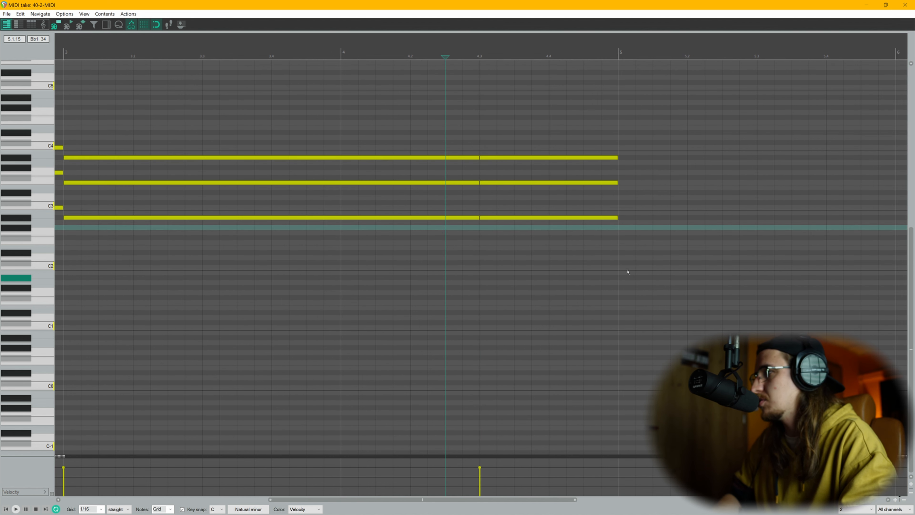
left_click_drag(628, 273, 490, 151)
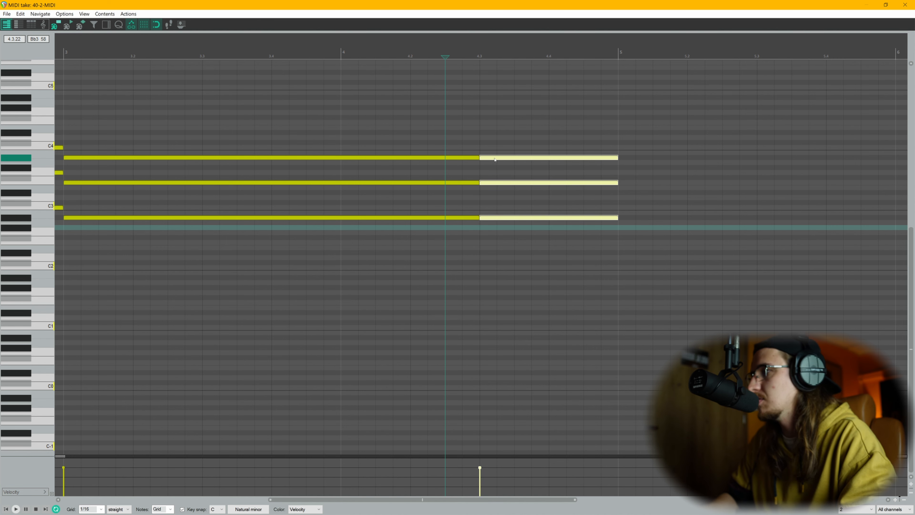
left_click_drag(494, 159, 495, 163)
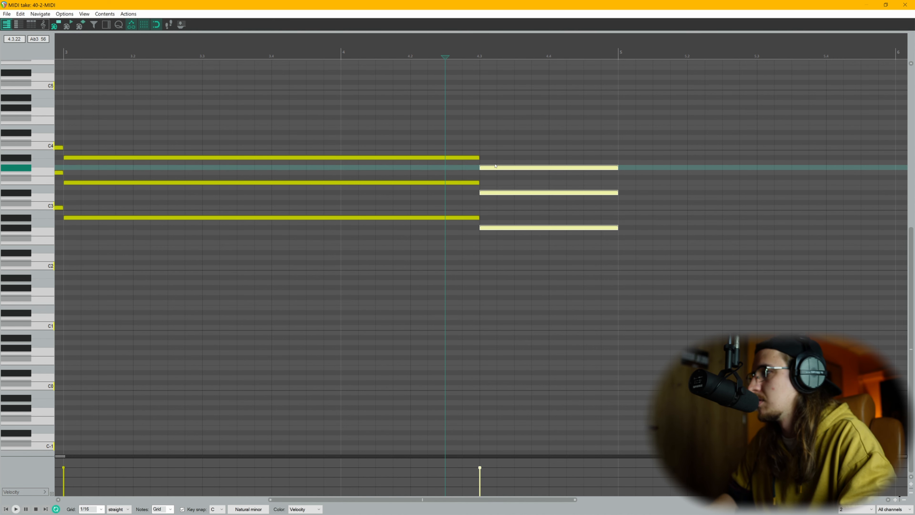
Step: Play the pad chord progression from the start to hear bars 1 to 4
scroll(252, 100, "down", 3)
left_click(62, 51)
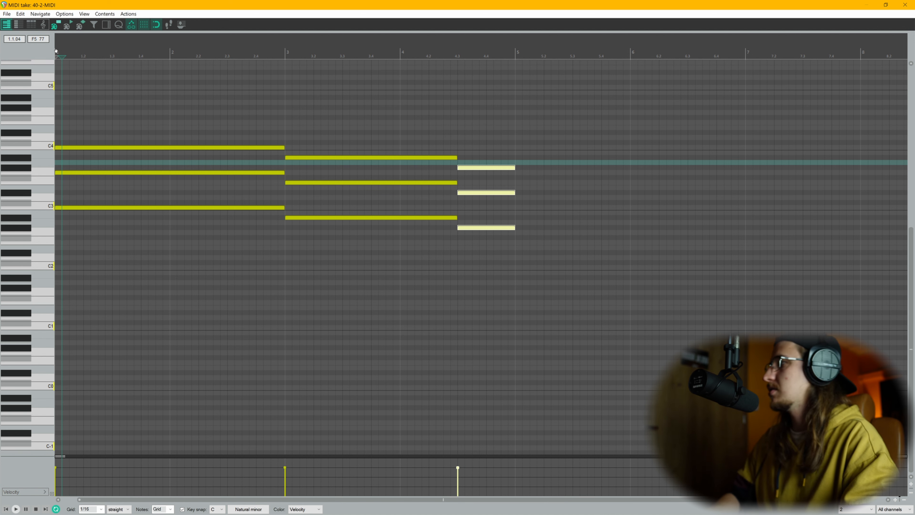
key("space")
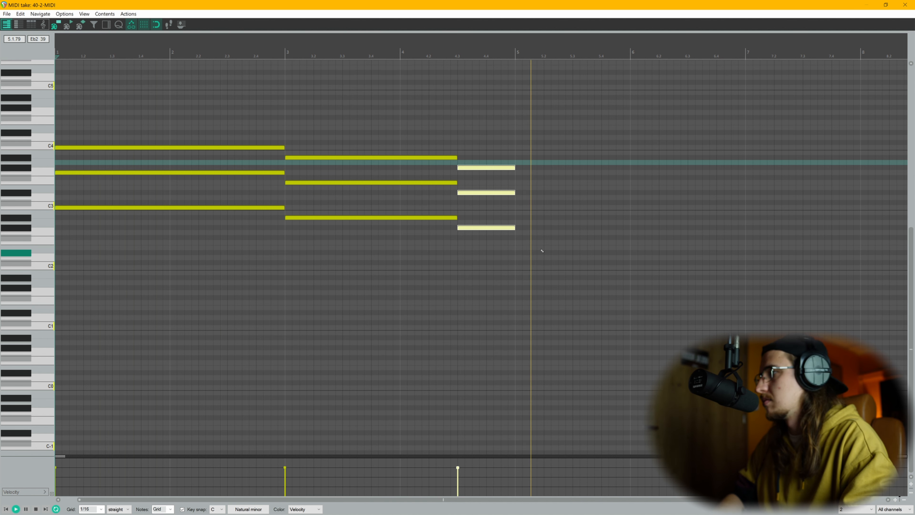
key("space")
Step: Select all the pad chords in bars 1 to 4 and duplicate them into bars 5 to 8
left_click_drag(562, 254, 74, 76)
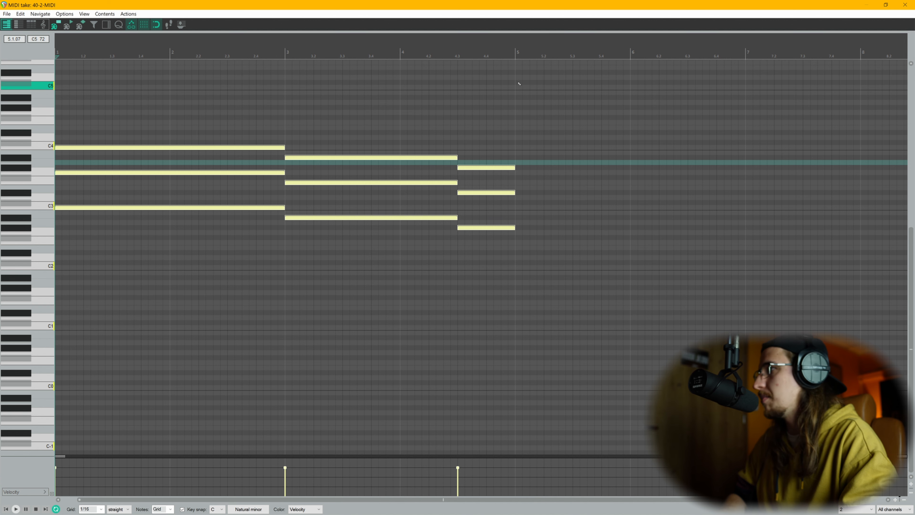
key("ctrl+d")
scroll(511, 45, "down", 3)
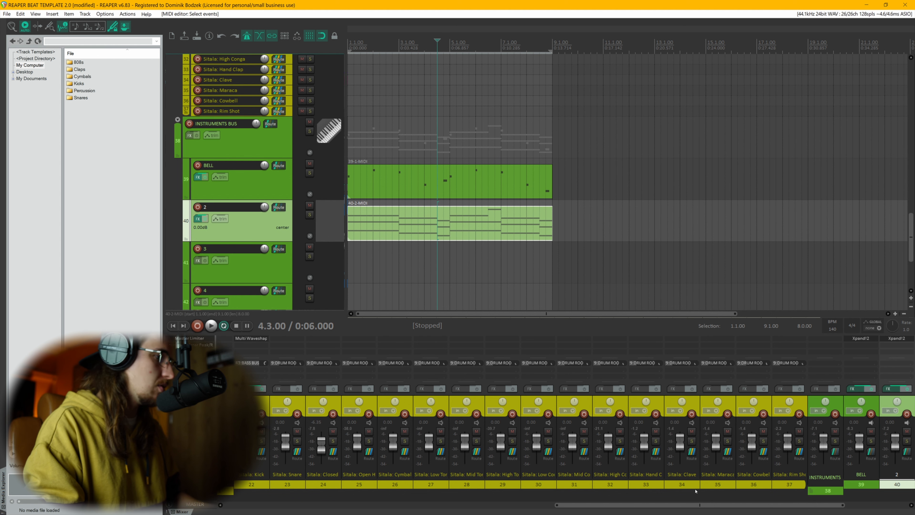
Step: Lower the volume of track 2 to -4.22 dB, check its balance in playback and return to the project start
left_click_drag(699, 505, 760, 505)
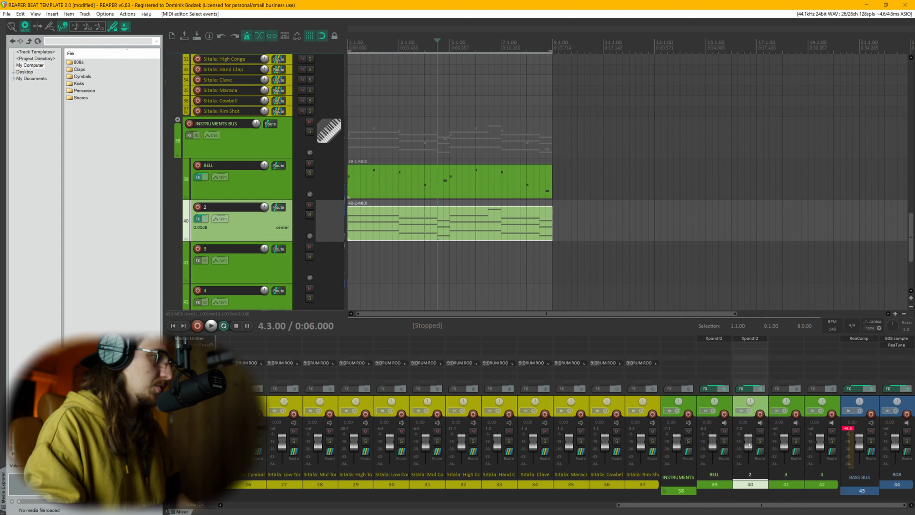
mouse_move(749, 444)
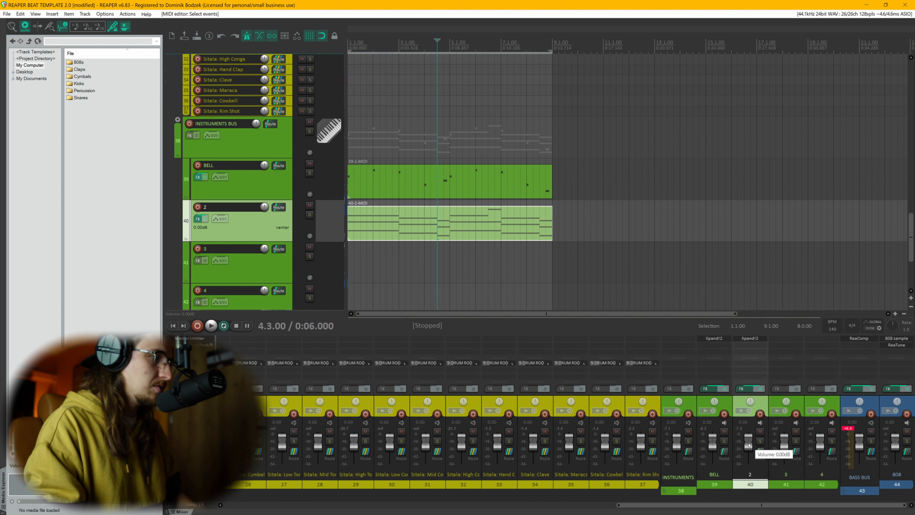
left_click_drag(749, 444, 748, 442)
double_click(749, 446)
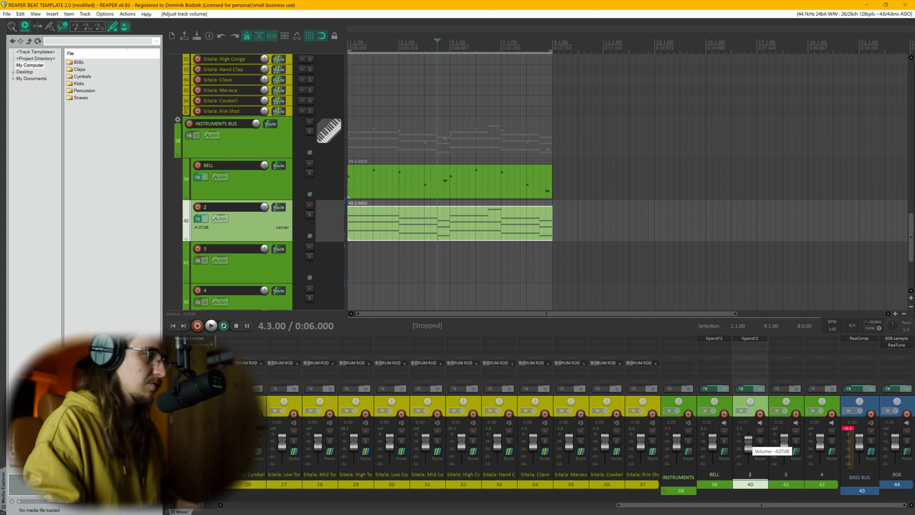
scroll(749, 444, "up", 1)
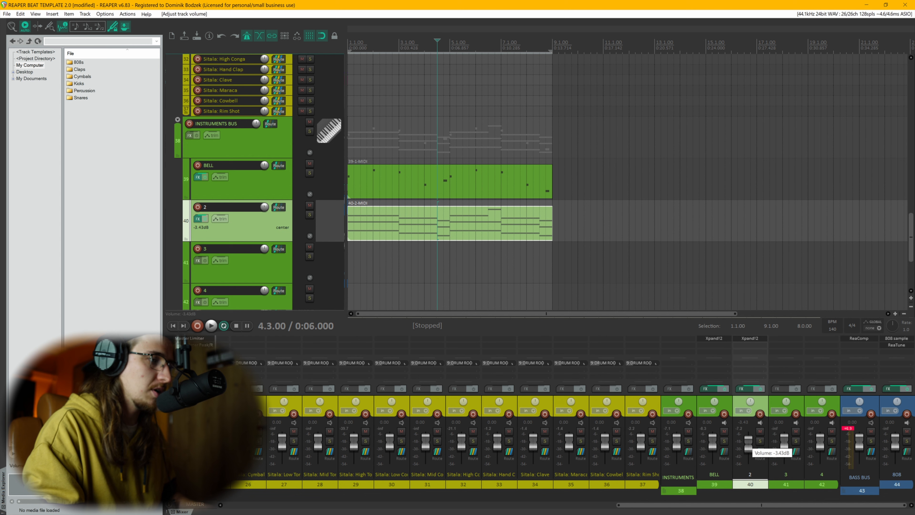
scroll(749, 448, "up", 1)
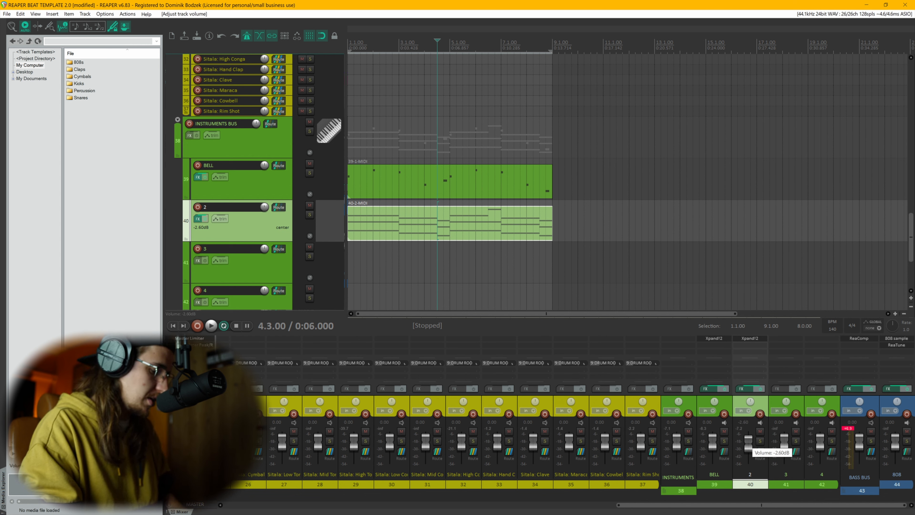
key("space")
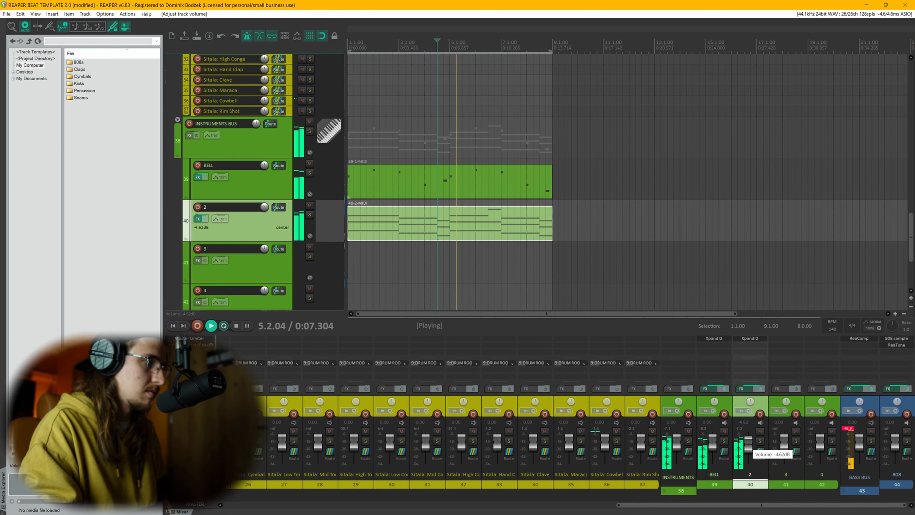
left_click_drag(749, 444, 749, 445)
scroll(749, 447, "up", 1)
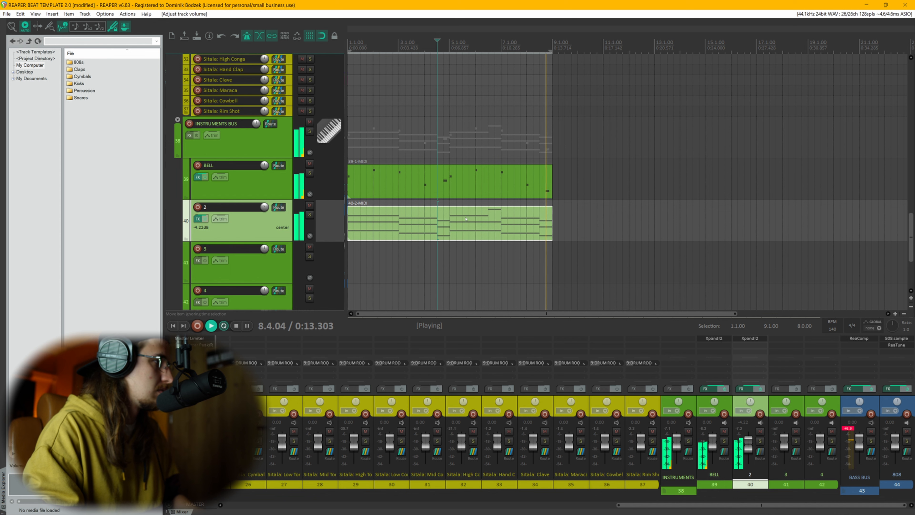
key("space")
key("Home")
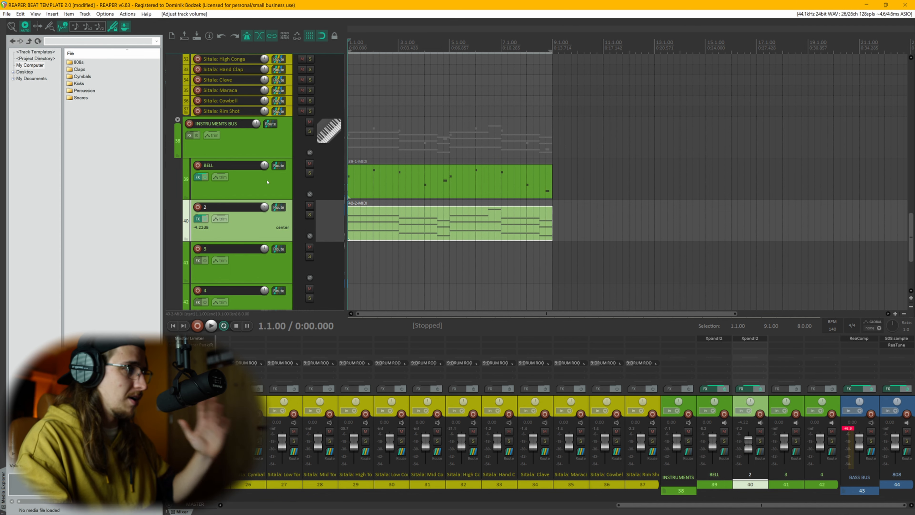
Step: Load the sample Cymatics - 808 Mob 808 6 - D.wav from the 808s folder into the 808 track's sampler
scroll(266, 185, "down", 3)
scroll(265, 190, "down", 1)
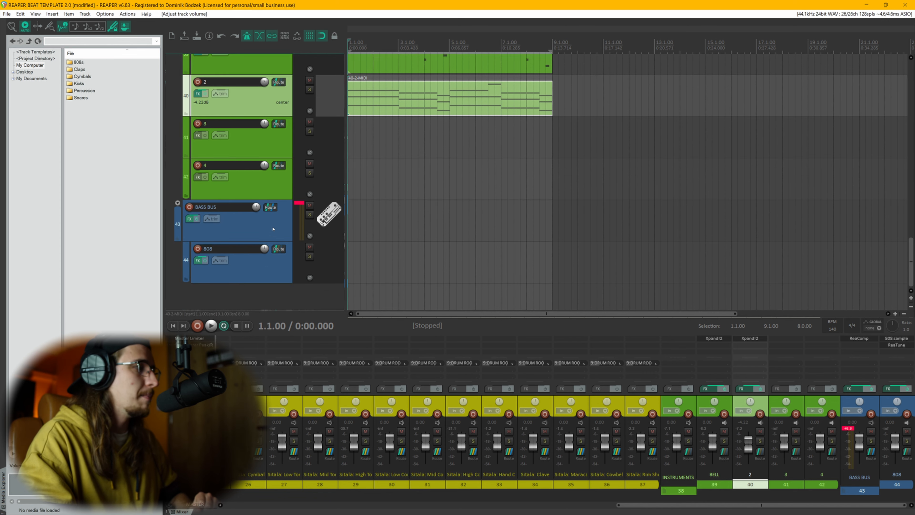
left_click(266, 228)
left_click(266, 269)
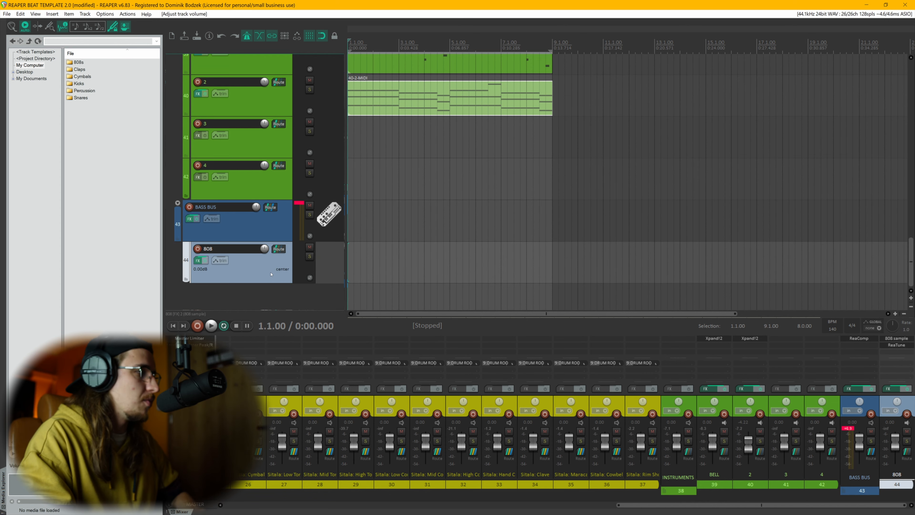
left_click(198, 260)
double_click(79, 63)
left_click(114, 97)
left_click_drag(114, 98, 465, 148)
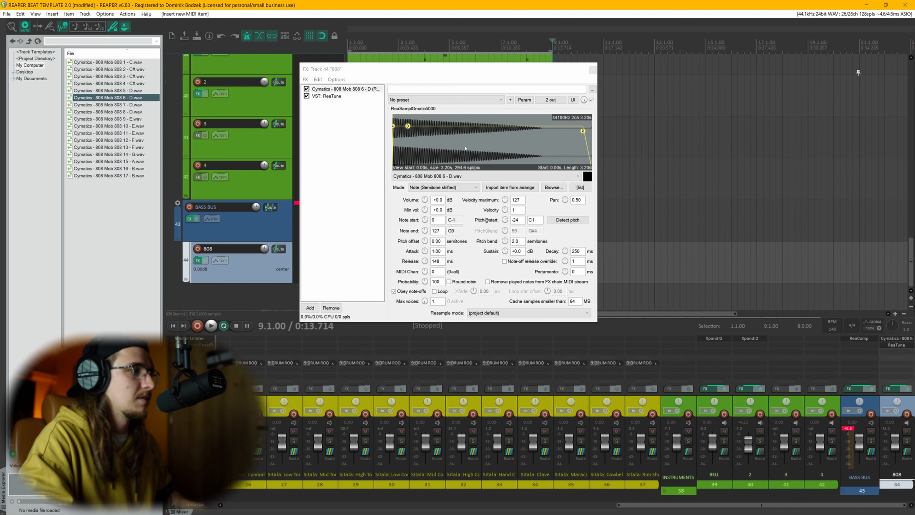